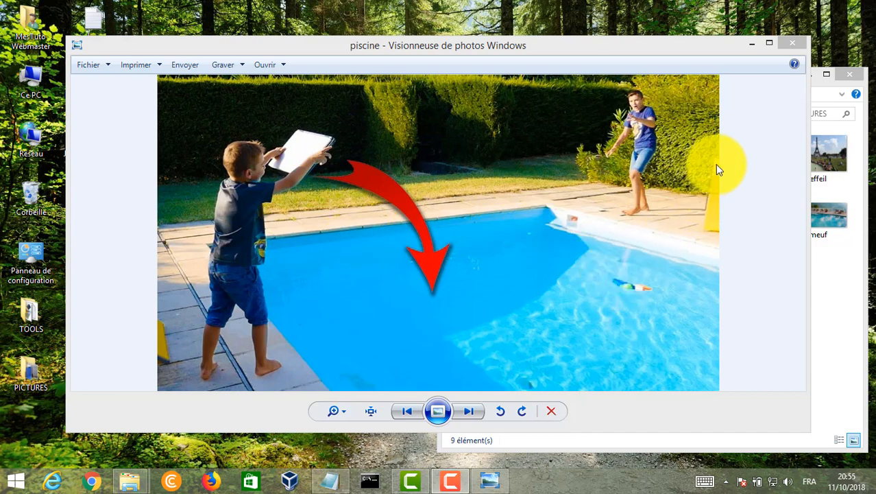
- Minimize the photo viewer and run the JIHO_PhotoEraser_Trial.exe installer from the desktop, allowing it through the security warning
click(755, 40)
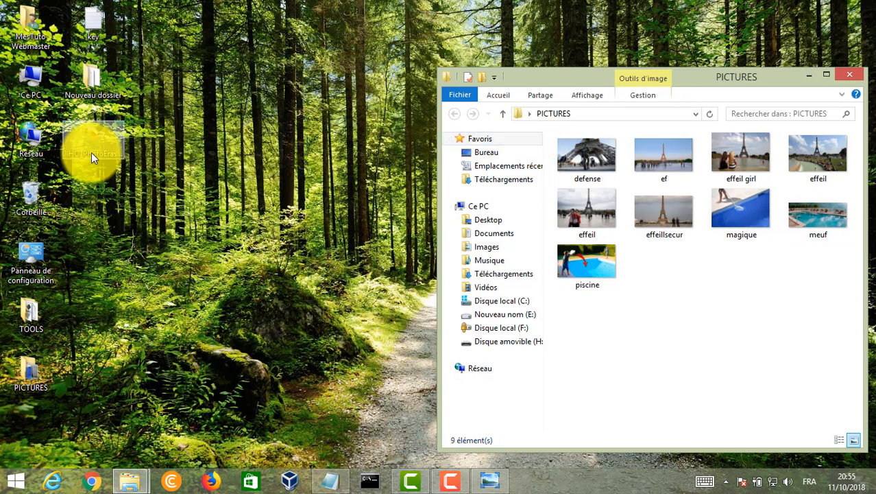
double_click(92, 152)
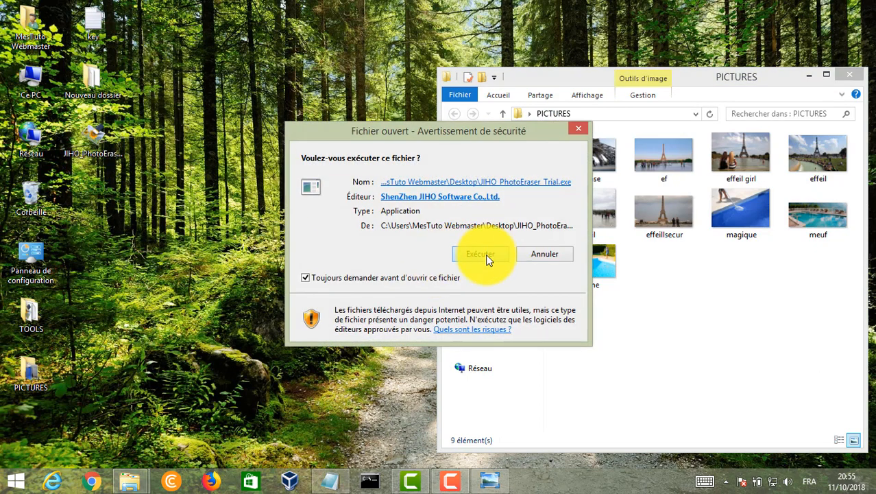
click(485, 254)
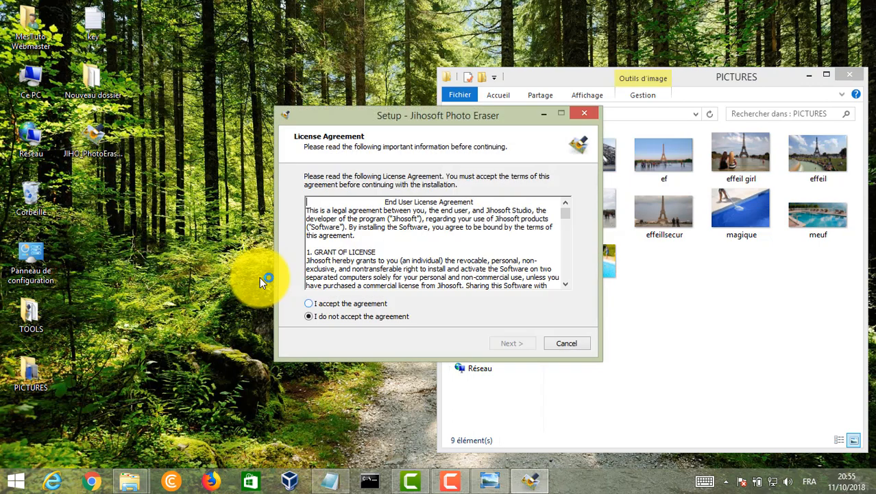
- Accept the license agreement, install Jihosoft Photo Eraser with a desktop shortcut, and finish setup with the program launching
click(308, 303)
key(Return)
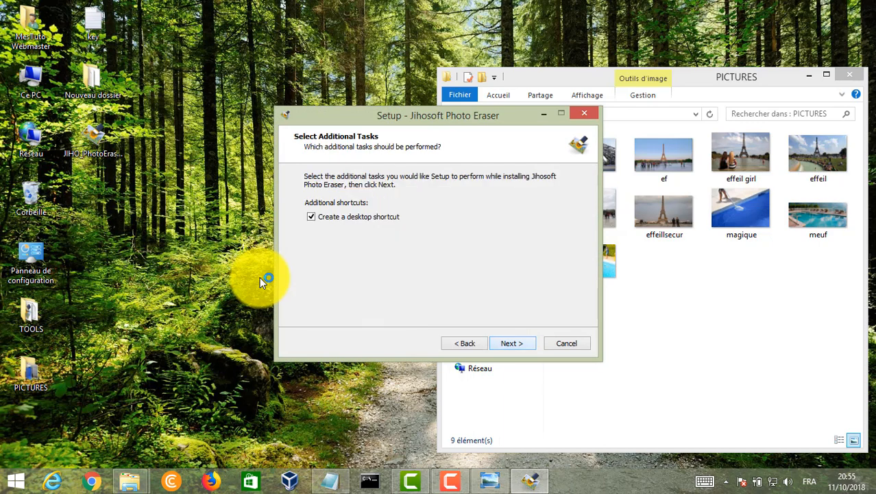
key(Return)
key(Return)
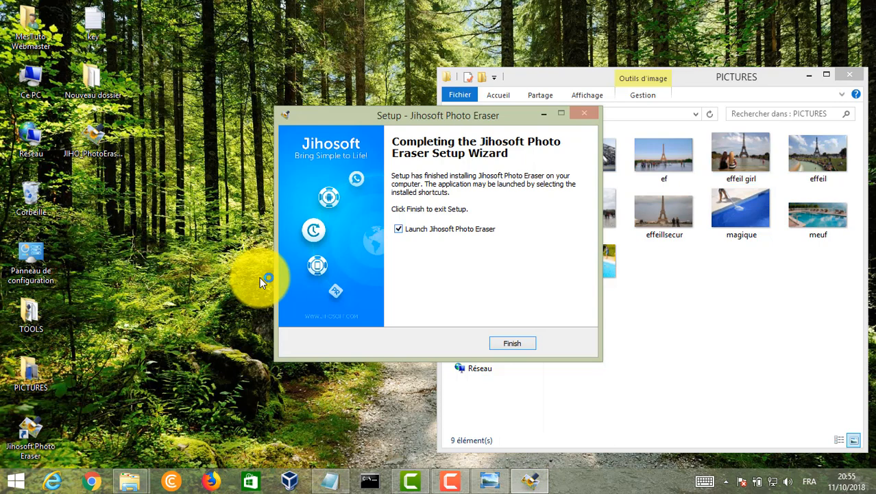
key(Return)
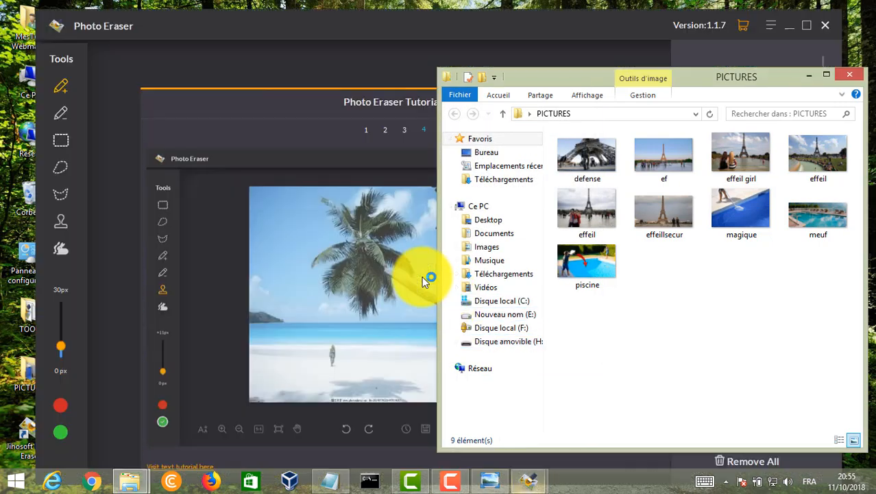
- Minimize the PICTURES folder window and close the Photo Eraser tutorial
click(812, 82)
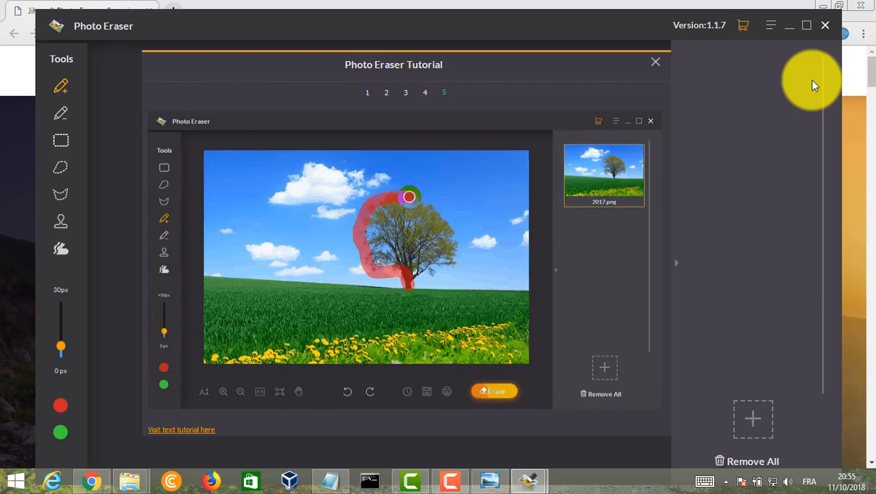
click(656, 62)
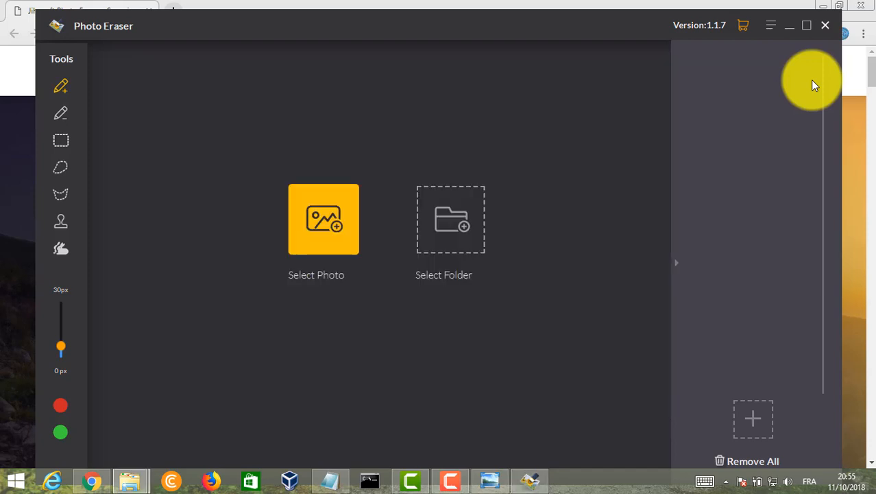
- Reopen the built-in Photo Eraser tutorial and close it again
click(771, 25)
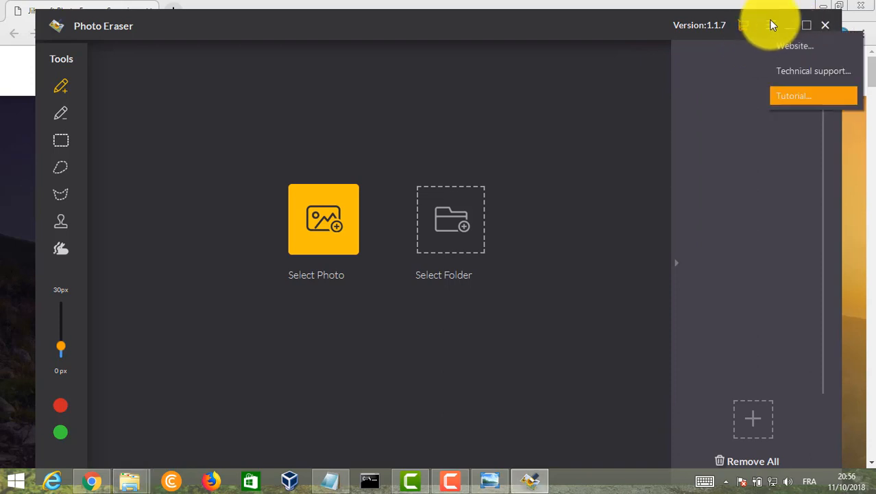
click(794, 96)
click(627, 67)
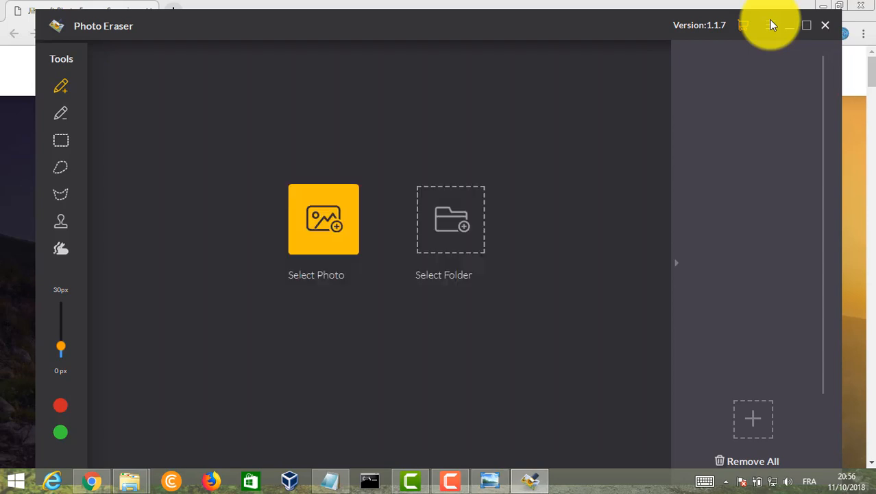
- Open the Jihosoft technical support page and look through it down to the registration code retrieval form
click(769, 22)
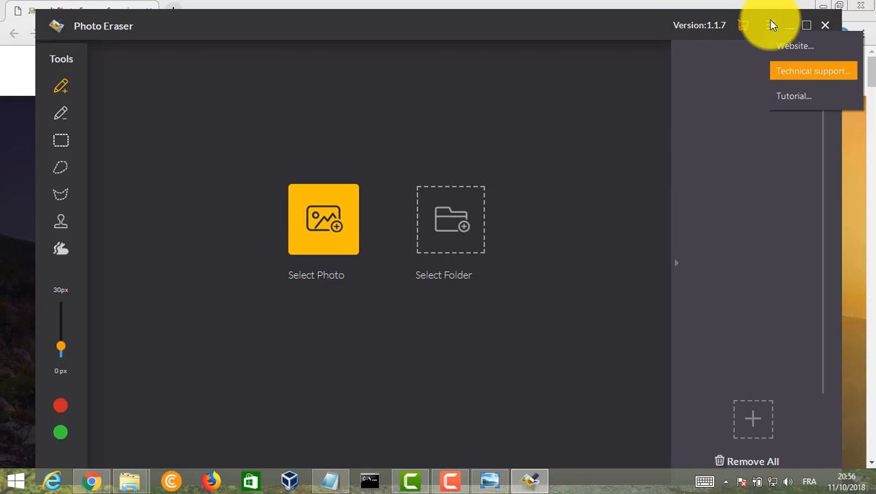
click(814, 71)
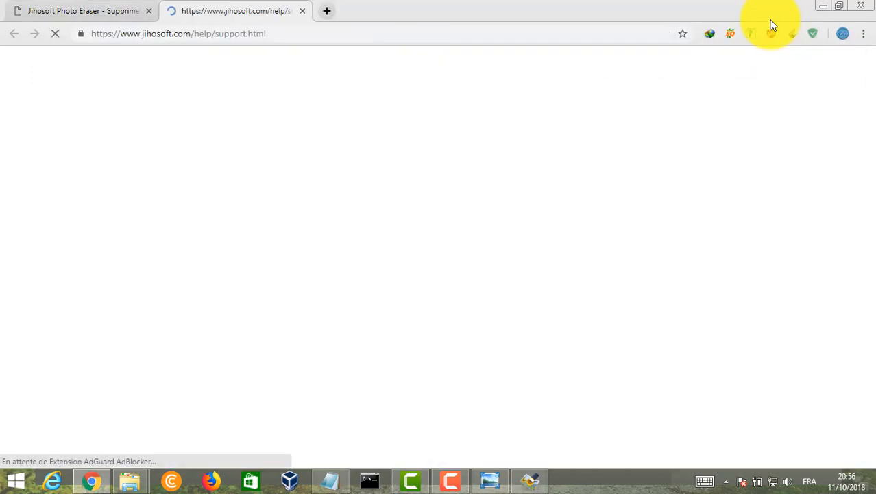
click(83, 11)
key(ctrl+Tab)
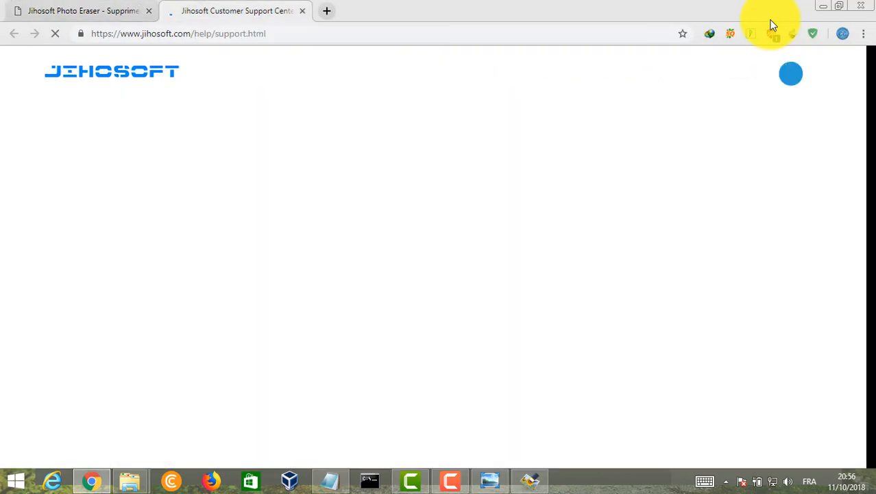
scroll(433, 257, down, 1)
scroll(773, 26, down, 2)
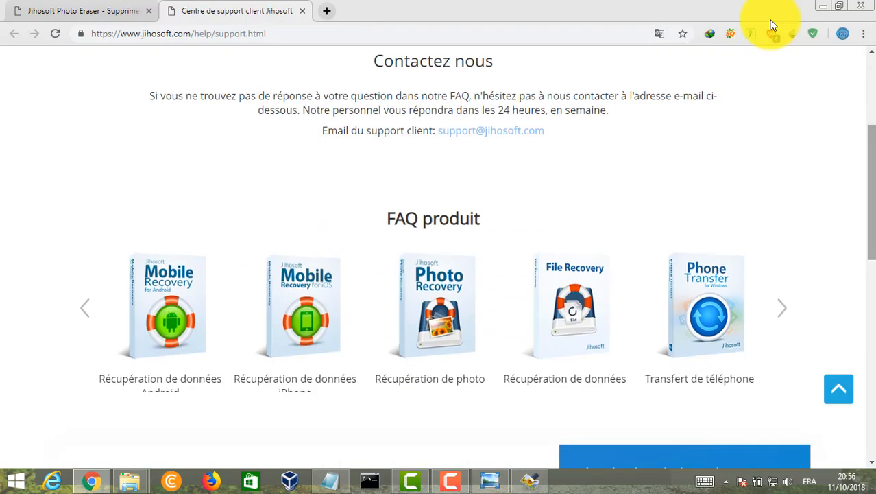
scroll(773, 25, down, 3)
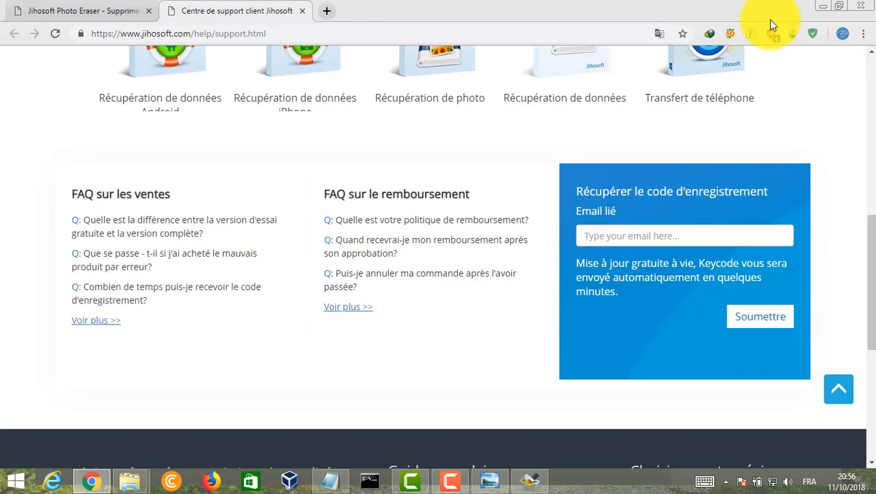
- Fill in the linked e-mail address in the registration code retrieval form
click(685, 236)
key(Down)
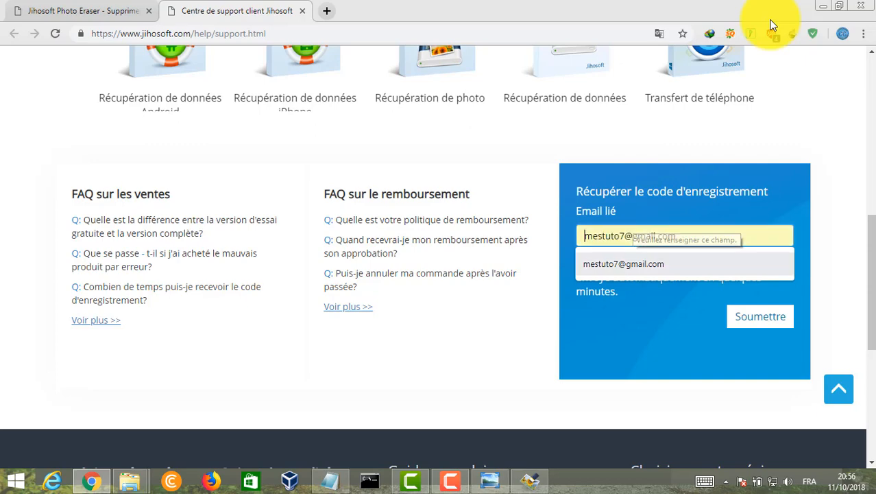
key(Return)
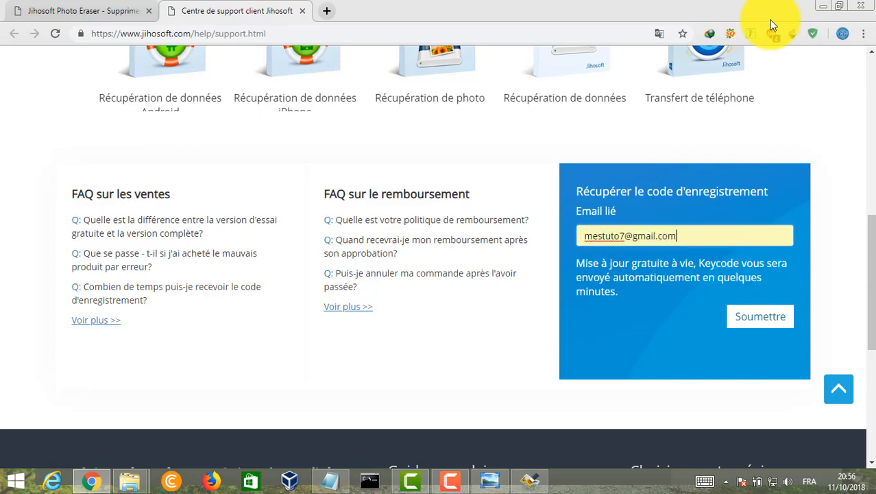
- Return to the Jihosoft Photo Eraser product page and view the Mac version's download and purchase options
drag(872, 283, 872, 131)
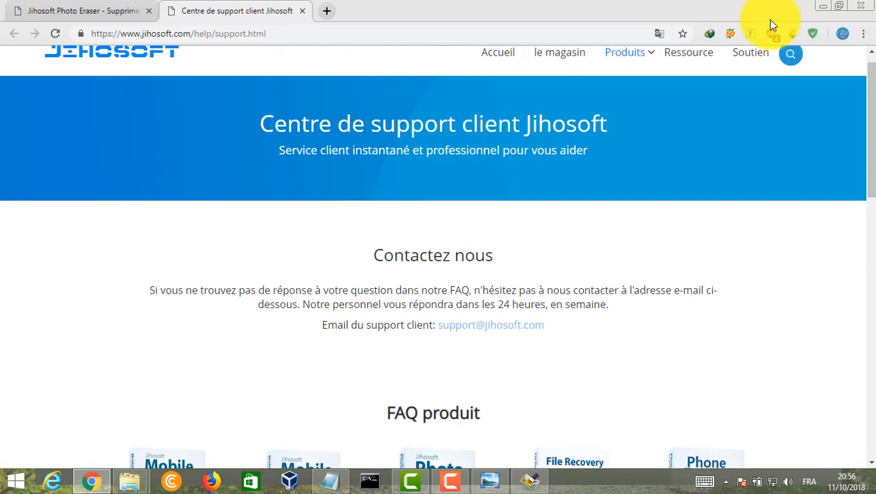
click(86, 11)
mouse_move(872, 71)
mouse_down()
mouse_move(872, 204)
mouse_move(871, 76)
mouse_up()
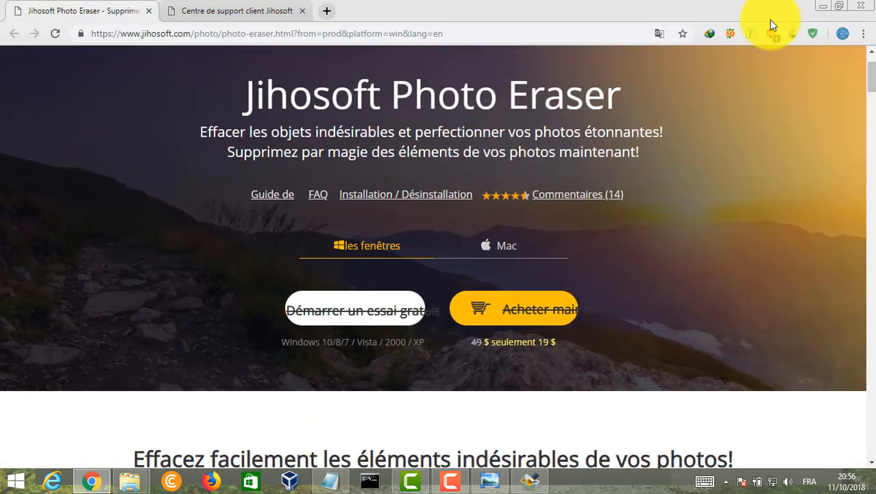
click(506, 246)
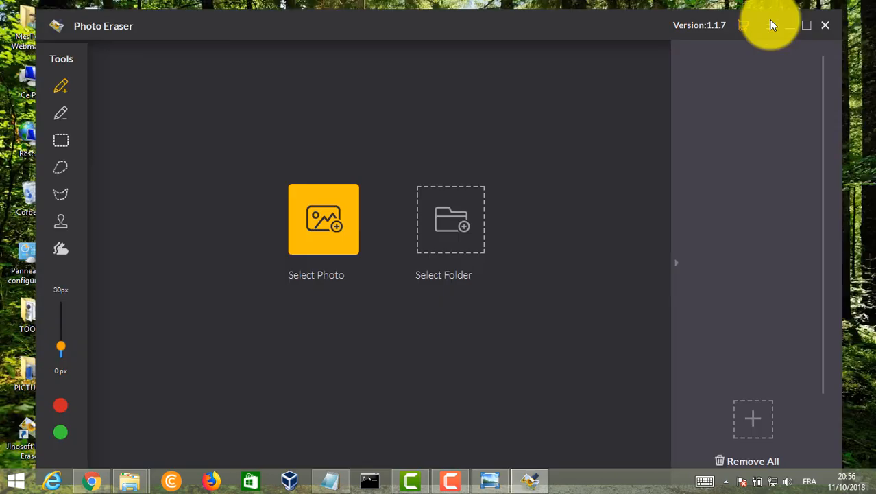
- Open the serial key entry in Photo Eraser
click(771, 25)
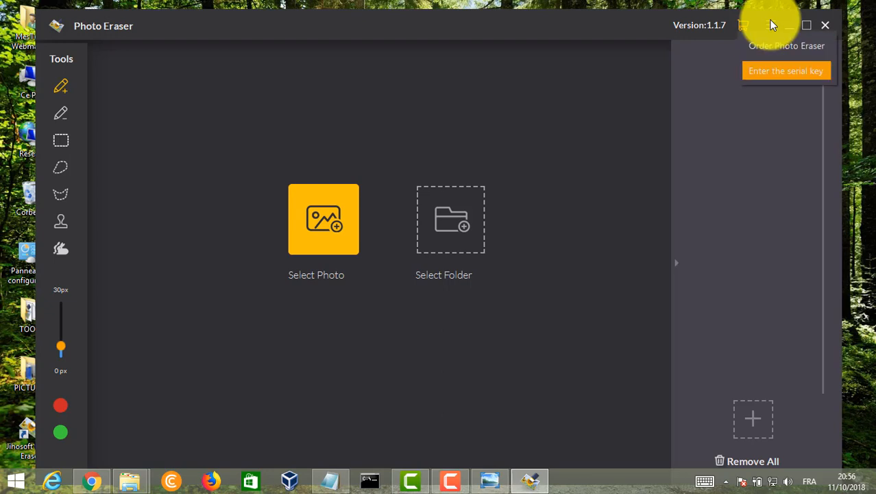
key(Return)
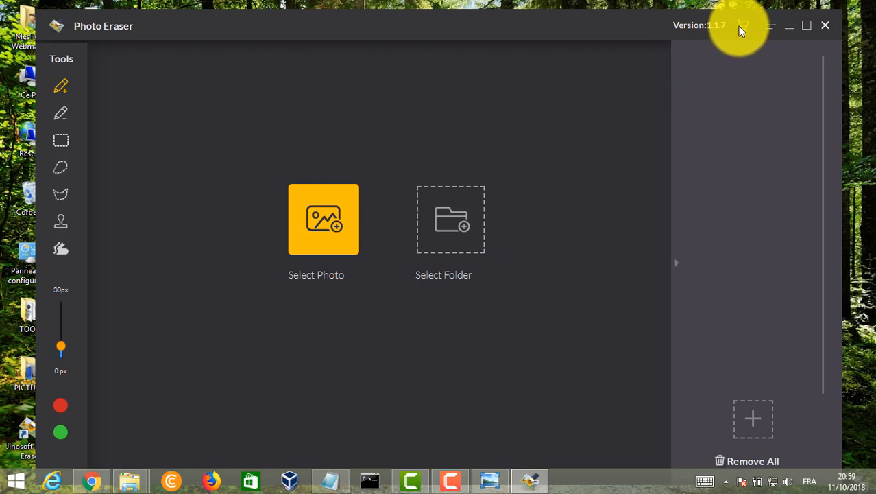
click(771, 26)
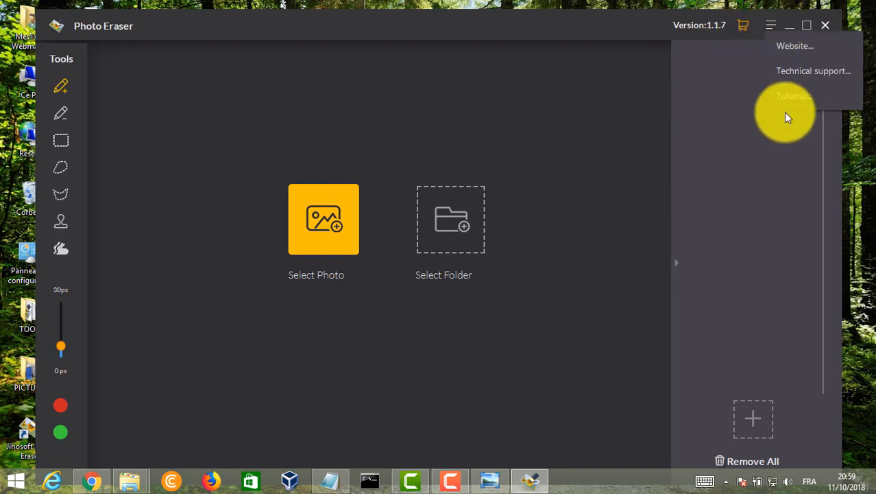
click(546, 127)
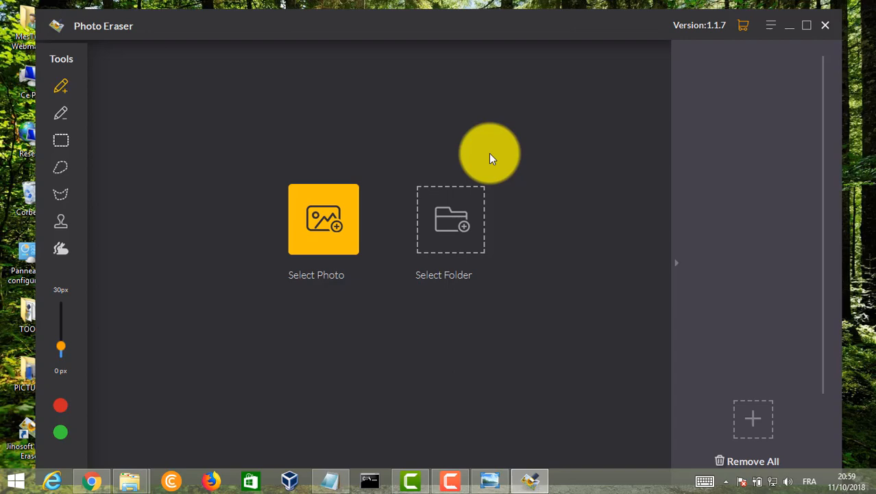
- Load the PICTURES folder from the Desktop into Photo Eraser
click(471, 197)
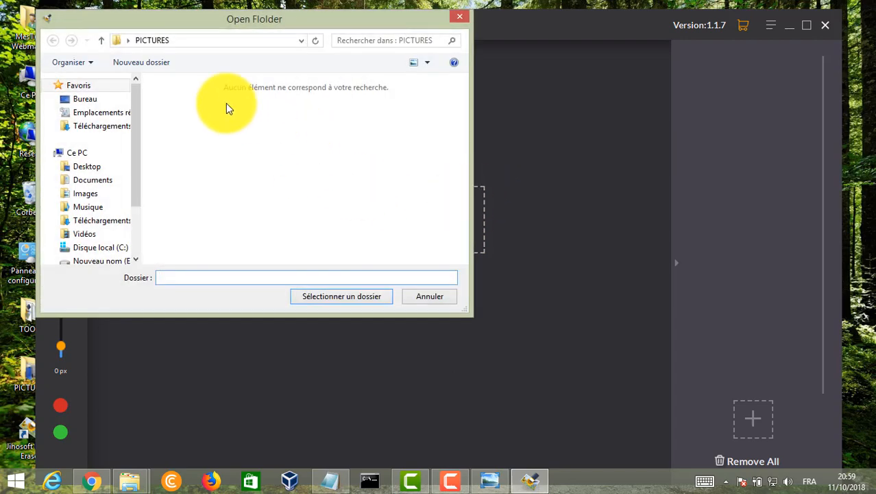
click(99, 167)
click(272, 105)
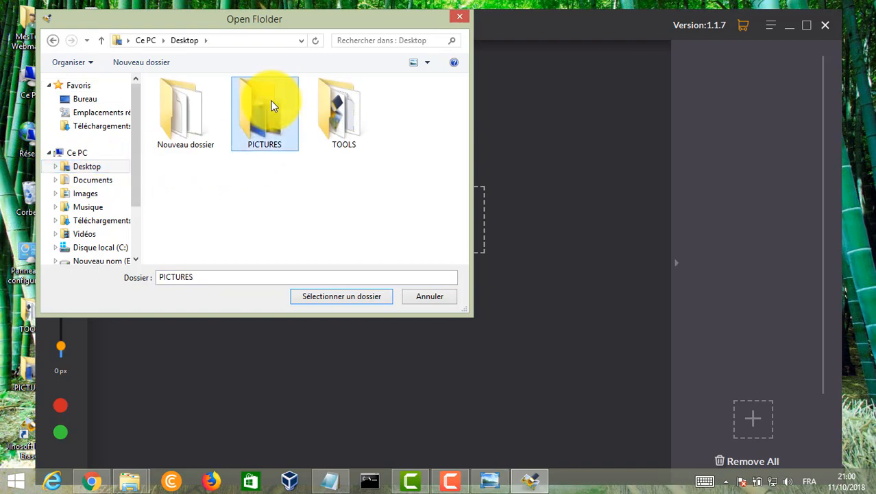
click(330, 294)
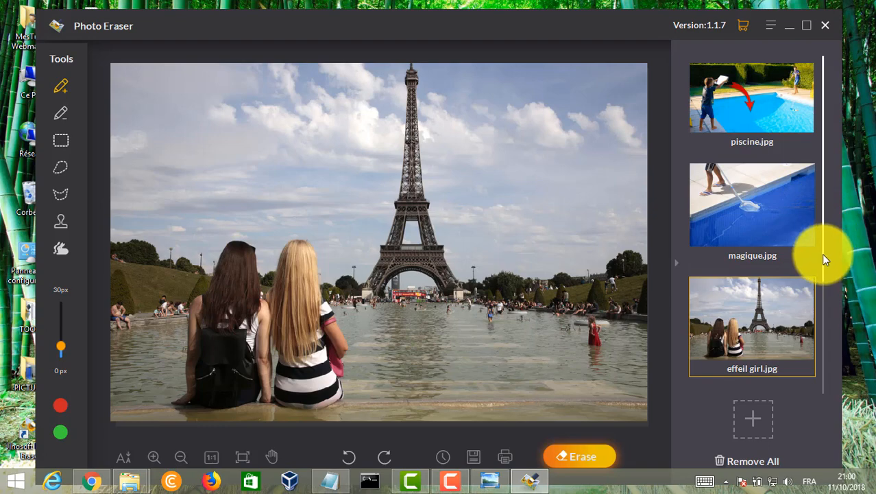
- Open piscine.jpg, outline the red arrow over the pool with the lasso tool and erase it
scroll(822, 253, up, 3)
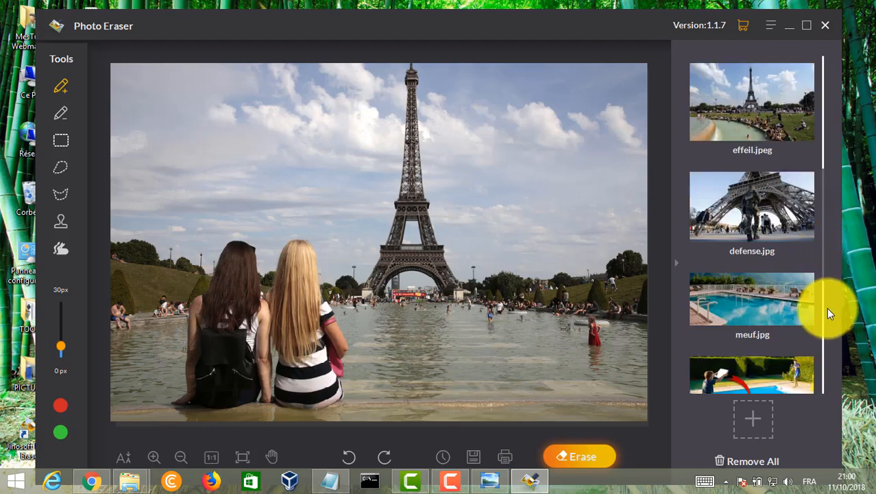
click(782, 364)
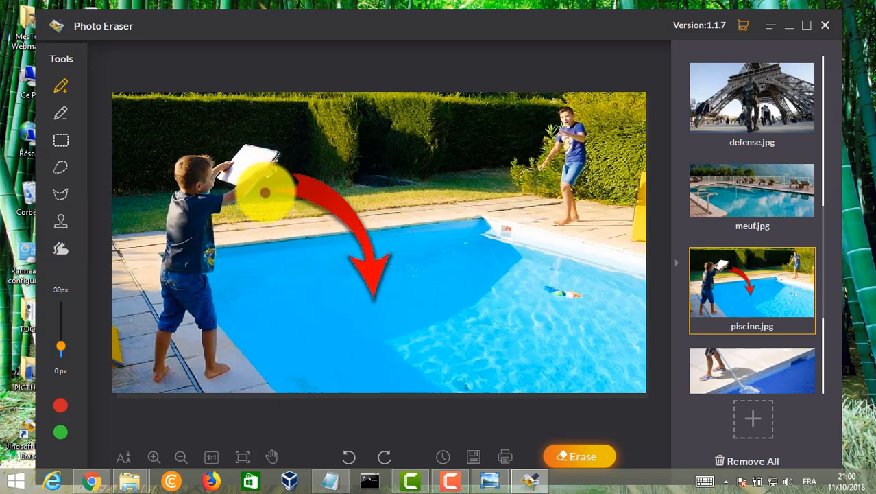
click(62, 147)
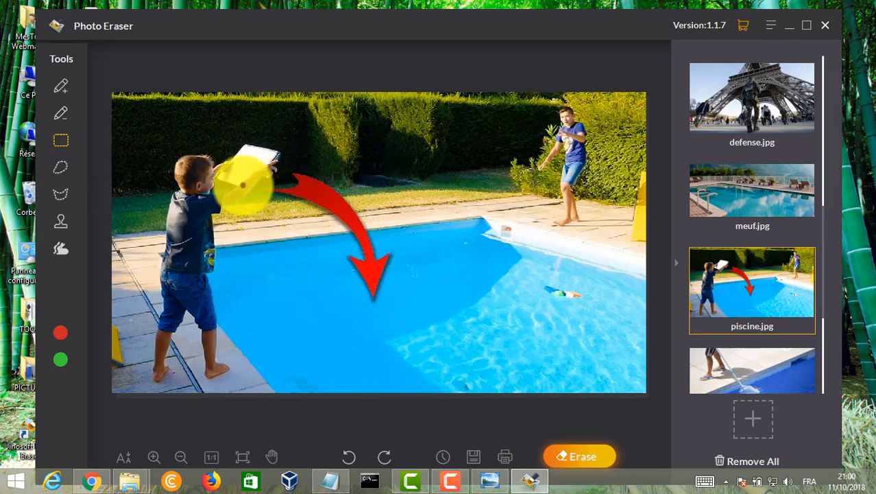
click(59, 168)
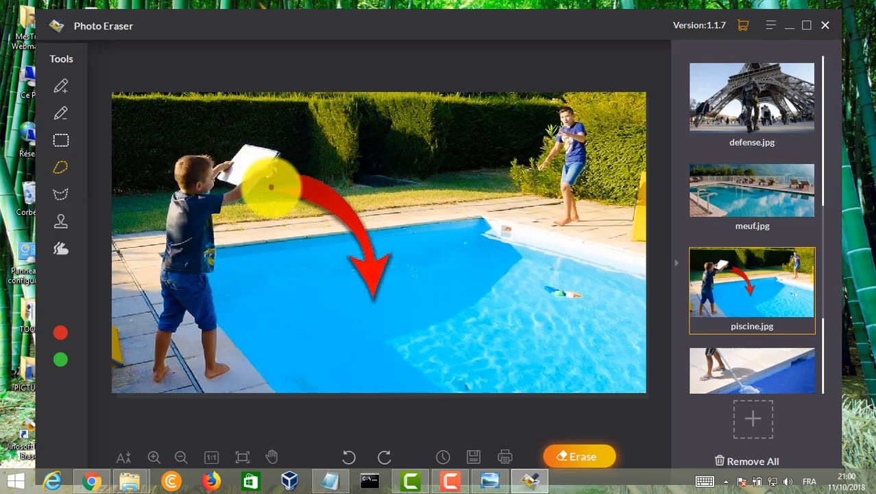
mouse_move(268, 185)
mouse_down()
mouse_move(355, 295)
mouse_move(370, 306)
mouse_move(385, 299)
mouse_move(395, 257)
mouse_move(351, 177)
mouse_move(293, 168)
mouse_move(264, 192)
mouse_up()
click(596, 456)
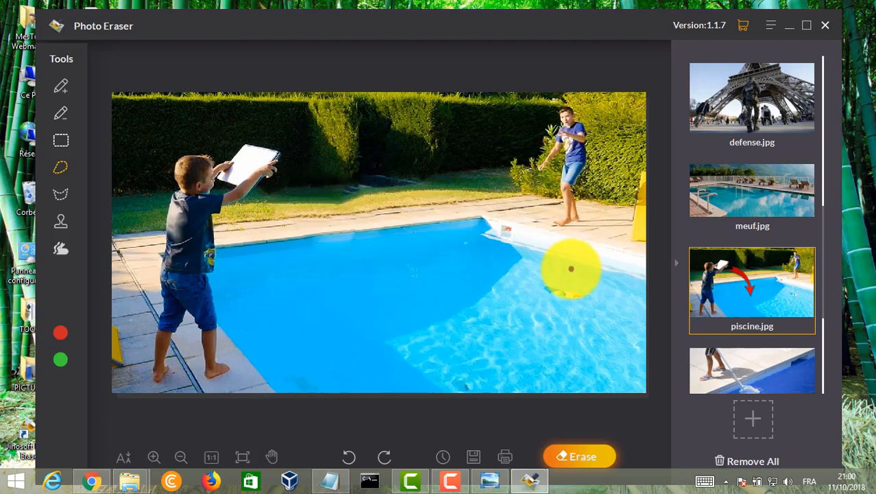
- Outline the toy floating in the pool with the lasso and erase it
mouse_move(572, 269)
mouse_down()
mouse_move(530, 280)
mouse_move(528, 292)
mouse_move(587, 295)
mouse_up()
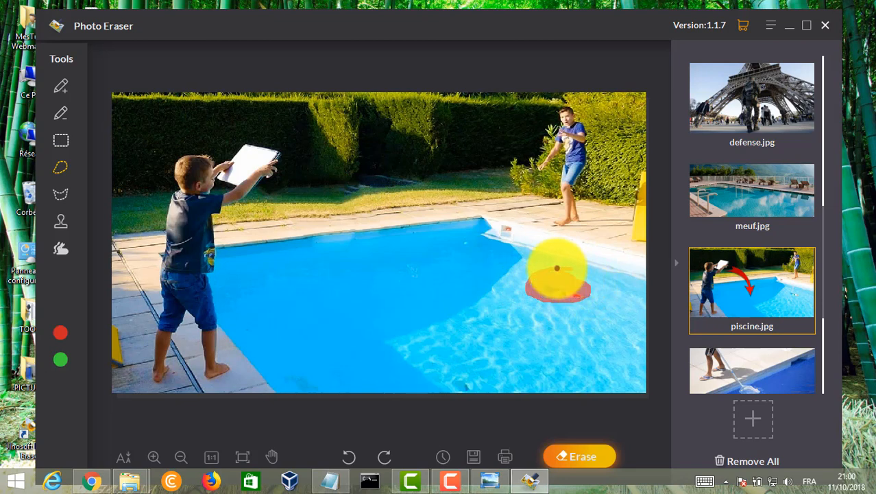
click(587, 453)
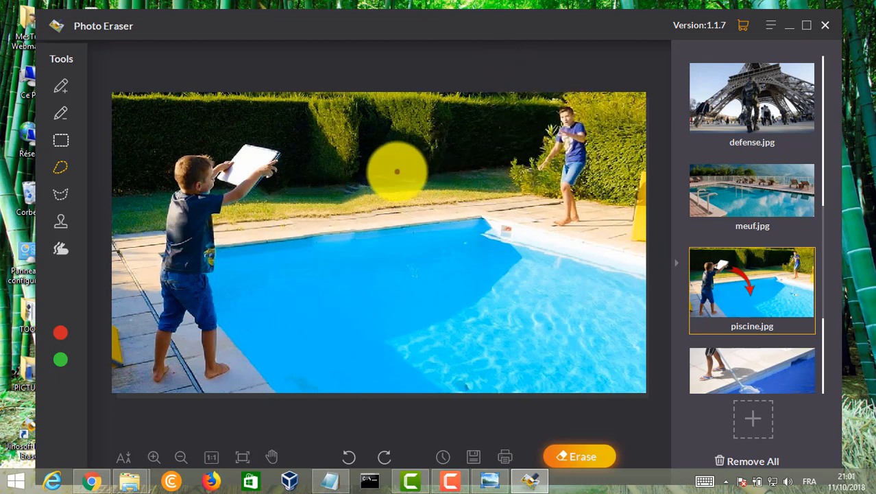
- Try cloning the hedge down over the lawn between the two boys with the clone stamp at a 140 px brush size
click(58, 224)
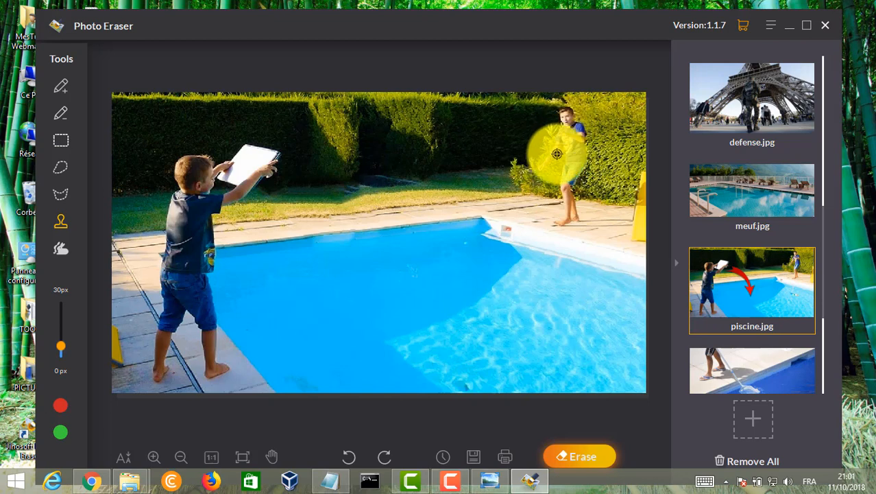
drag(540, 171, 564, 115)
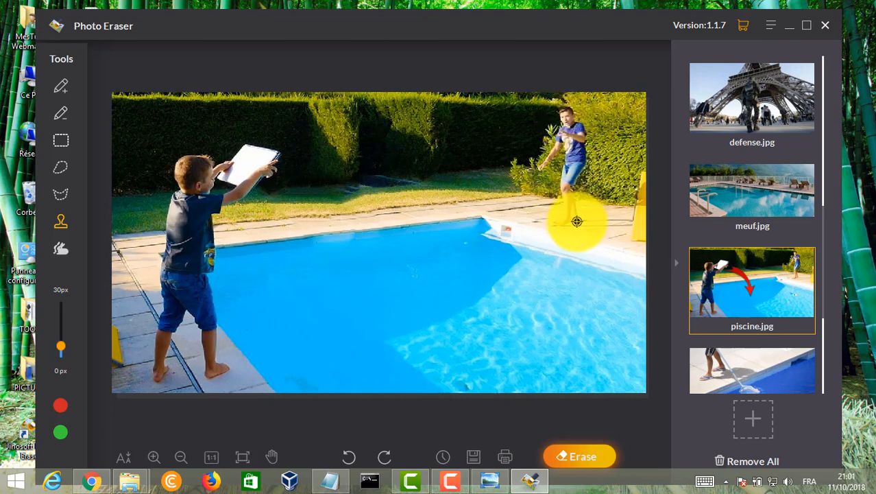
click(409, 194)
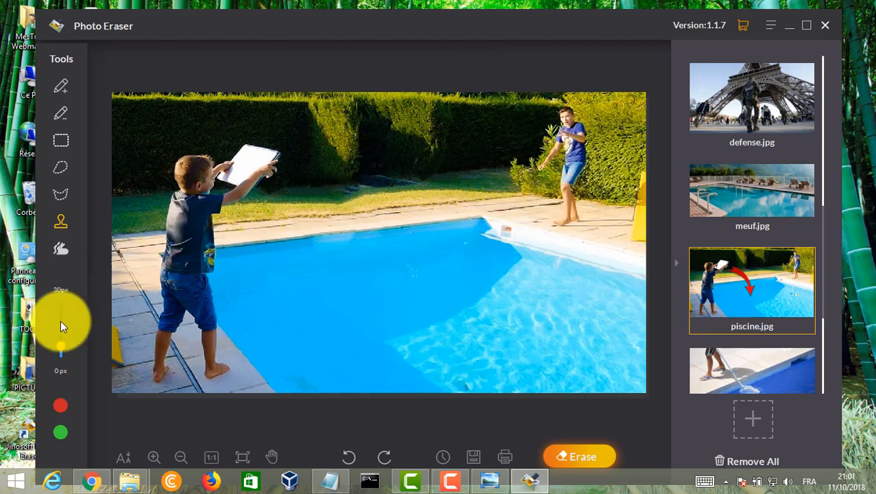
drag(60, 338, 59, 330)
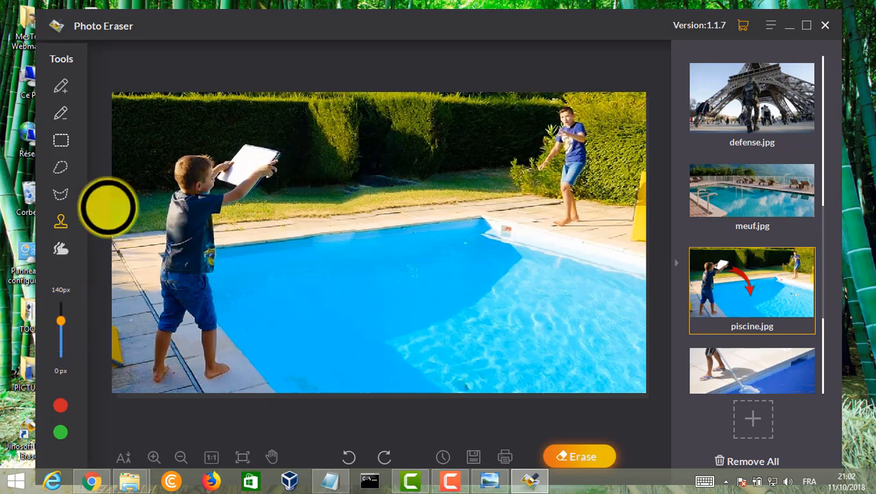
click(60, 219)
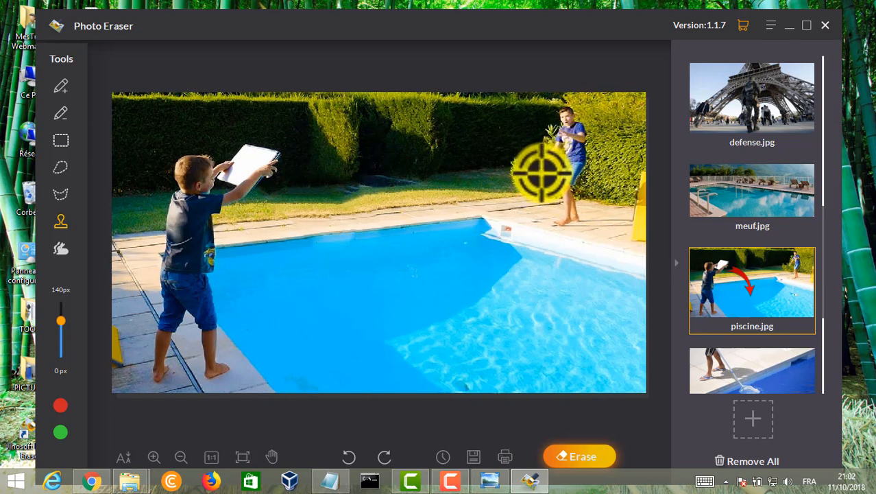
click(571, 109)
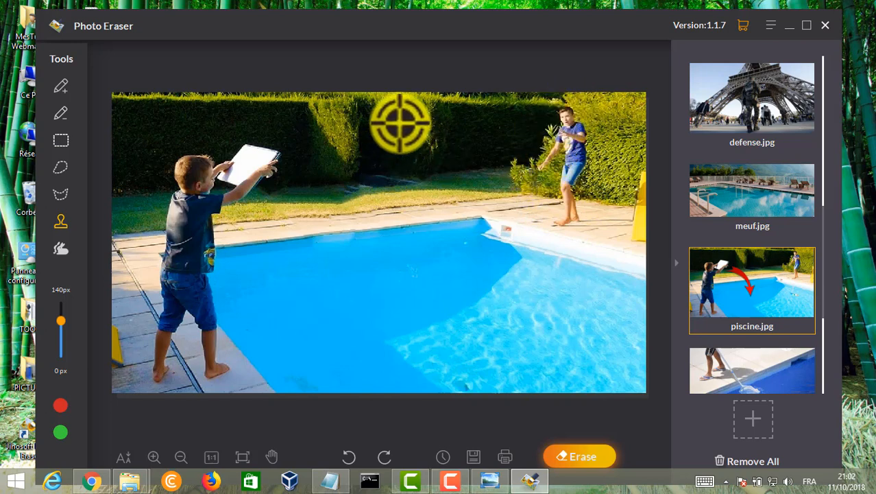
mouse_move(396, 157)
mouse_down()
mouse_move(445, 124)
mouse_move(437, 174)
mouse_move(399, 180)
mouse_move(399, 134)
mouse_move(421, 130)
mouse_move(385, 130)
mouse_move(458, 107)
mouse_move(467, 131)
mouse_move(388, 172)
mouse_move(398, 111)
mouse_move(472, 123)
mouse_move(474, 151)
mouse_move(407, 179)
mouse_move(459, 178)
mouse_move(478, 156)
mouse_move(483, 168)
mouse_move(516, 141)
mouse_move(499, 173)
mouse_move(351, 182)
mouse_move(340, 170)
mouse_move(328, 173)
mouse_move(328, 190)
mouse_move(316, 141)
mouse_move(329, 133)
mouse_move(336, 149)
mouse_move(432, 177)
mouse_up()
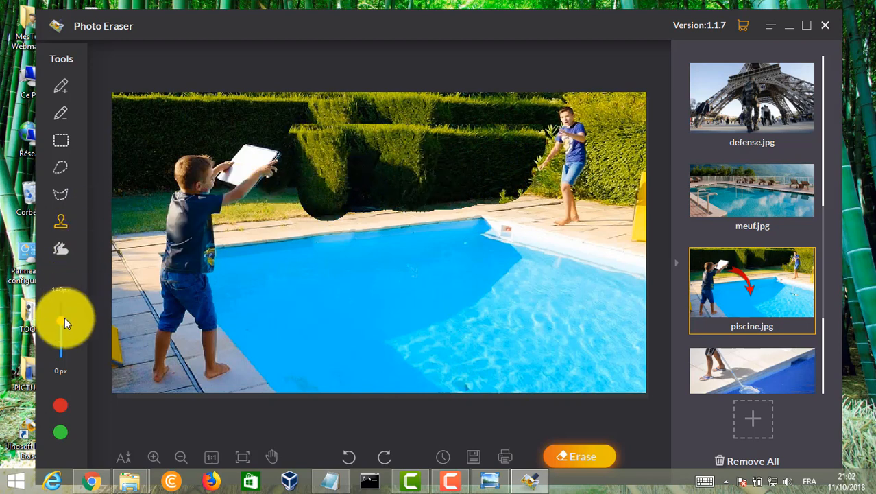
- Try cloning over the boy beside the hedge and the pool edge near his feet with the clone stamp at 49 px
drag(65, 317, 64, 338)
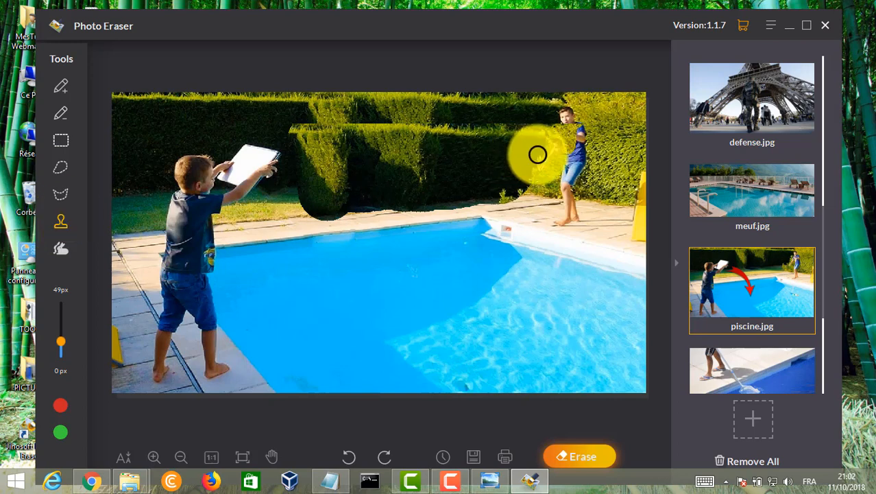
drag(538, 155, 573, 139)
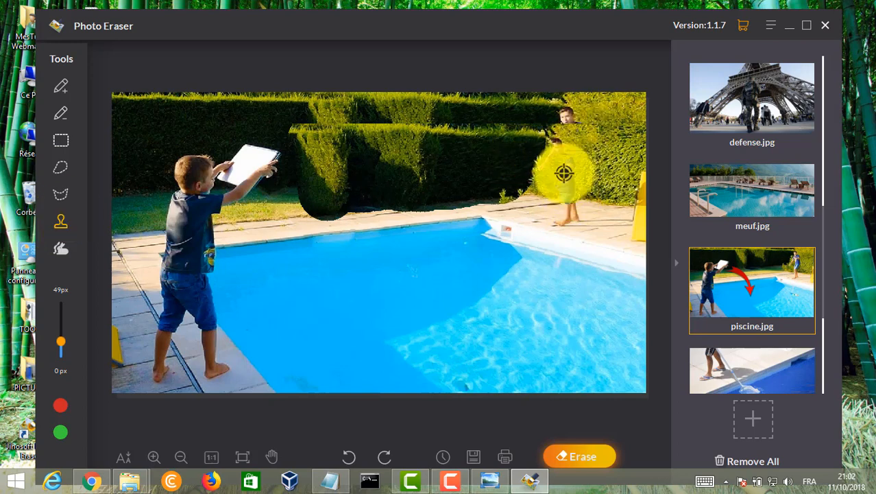
mouse_move(564, 174)
mouse_down()
mouse_move(547, 187)
mouse_move(547, 216)
mouse_move(561, 167)
mouse_move(570, 222)
mouse_move(542, 210)
mouse_move(570, 196)
mouse_move(560, 219)
mouse_move(550, 181)
mouse_move(536, 180)
mouse_move(533, 202)
mouse_move(560, 129)
mouse_move(552, 128)
mouse_move(545, 163)
mouse_move(560, 141)
mouse_move(559, 115)
mouse_move(570, 109)
mouse_move(590, 144)
mouse_move(582, 177)
mouse_move(573, 146)
mouse_move(597, 222)
mouse_move(587, 217)
mouse_move(598, 168)
mouse_move(566, 234)
mouse_move(591, 238)
mouse_move(547, 235)
mouse_move(578, 247)
mouse_move(537, 252)
mouse_move(519, 235)
mouse_move(536, 207)
mouse_move(518, 212)
mouse_move(522, 184)
mouse_move(515, 225)
mouse_move(484, 189)
mouse_move(534, 163)
mouse_move(529, 194)
mouse_move(550, 156)
mouse_move(547, 182)
mouse_move(550, 149)
mouse_move(514, 181)
mouse_move(516, 163)
mouse_move(559, 127)
mouse_move(529, 174)
mouse_move(544, 128)
mouse_move(577, 84)
mouse_move(568, 113)
mouse_move(599, 120)
mouse_move(601, 206)
mouse_move(614, 182)
mouse_move(605, 227)
mouse_move(580, 227)
mouse_move(616, 215)
mouse_move(622, 190)
mouse_move(628, 207)
mouse_move(605, 221)
mouse_move(605, 197)
mouse_move(608, 222)
mouse_up()
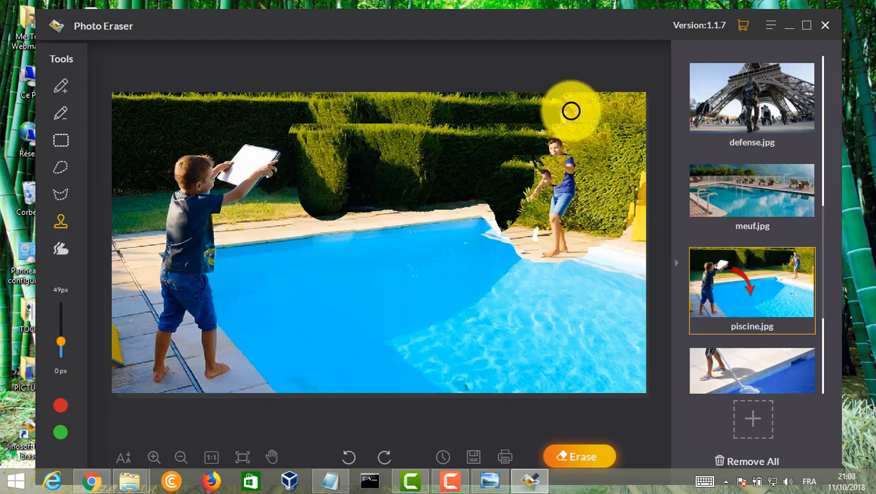
- Outline the leftover head above the cloned boy and the hedge patches on his body and arm with the lasso, and erase them
click(61, 164)
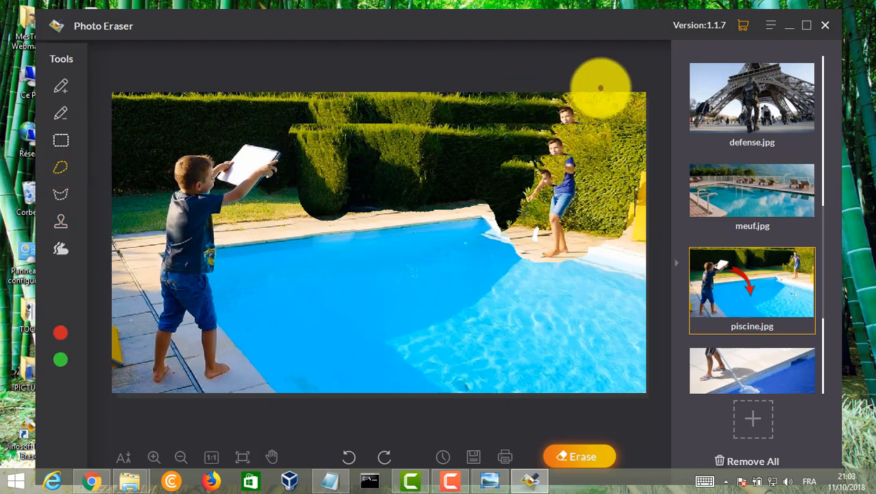
mouse_move(558, 108)
mouse_down()
mouse_move(582, 134)
mouse_move(594, 123)
mouse_move(553, 116)
mouse_up()
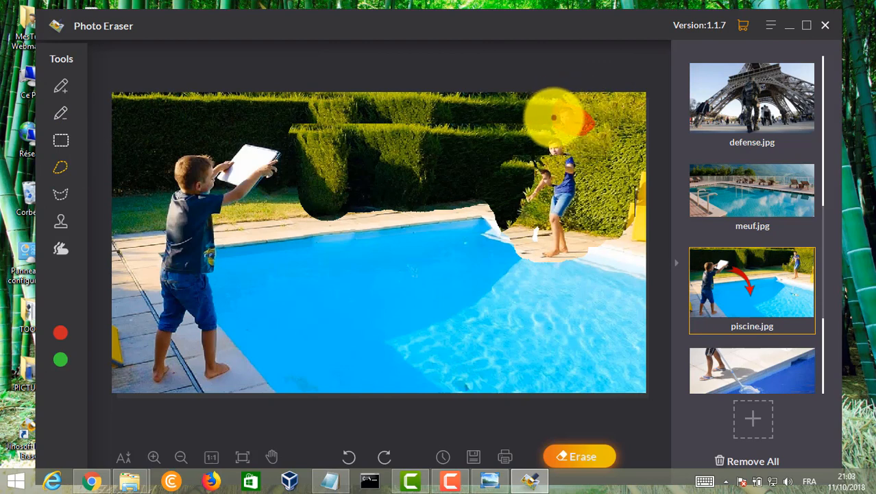
click(578, 461)
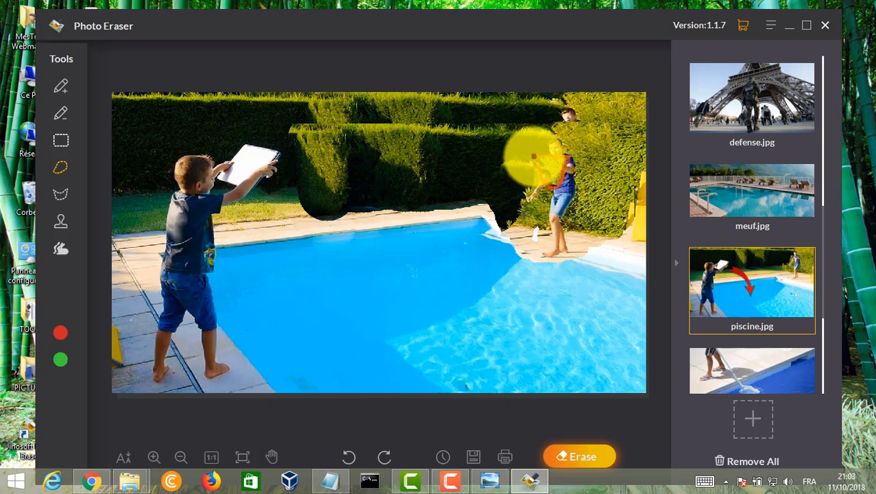
click(567, 451)
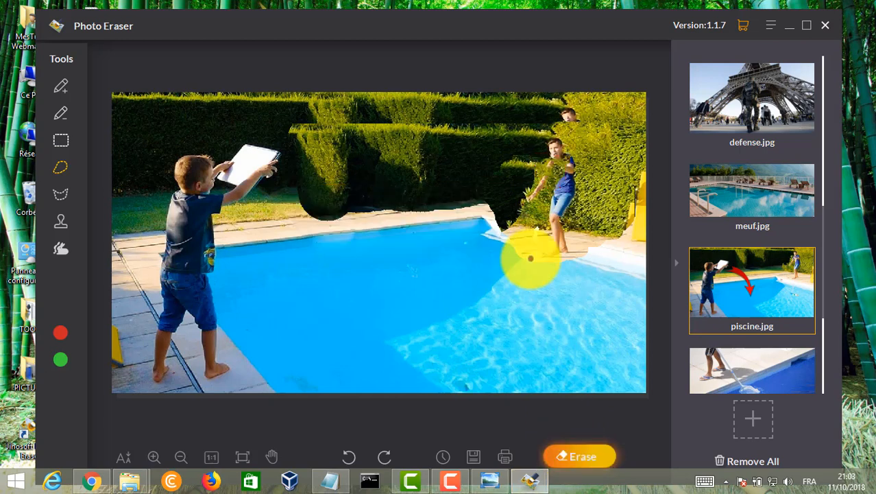
mouse_move(564, 170)
mouse_down()
mouse_move(544, 185)
mouse_move(548, 152)
mouse_move(566, 157)
mouse_up()
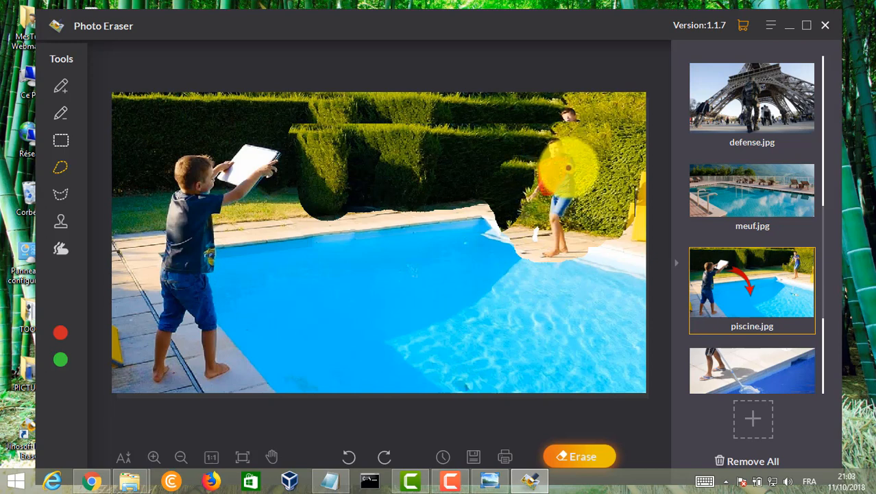
click(584, 471)
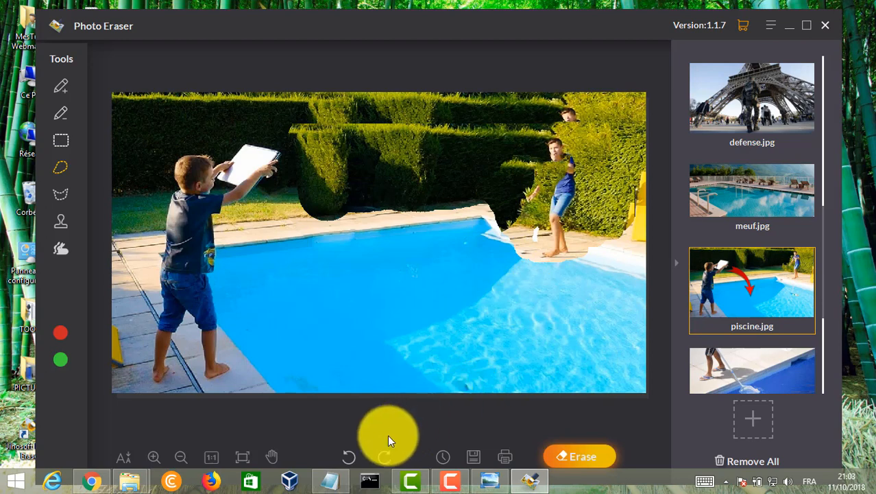
- Undo all the cloning and lasso erasing done around the hedge and the boy beside it, and reselect the clone stamp
click(356, 466)
click(356, 467)
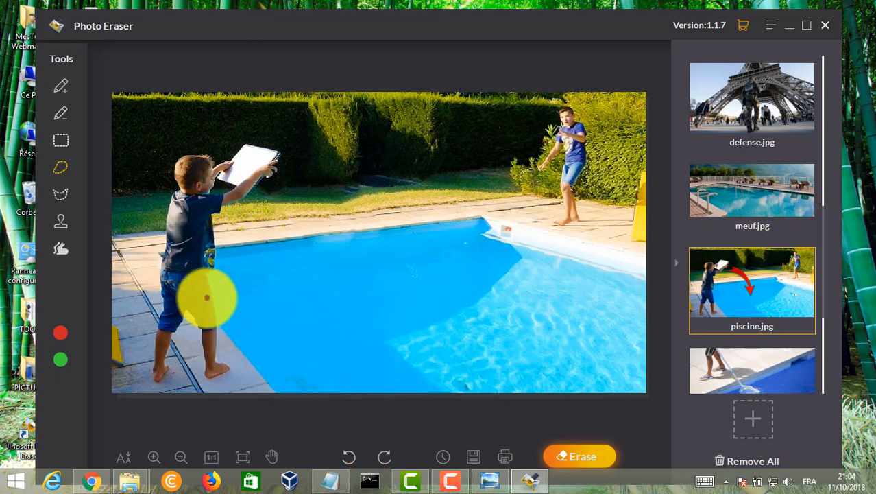
click(69, 222)
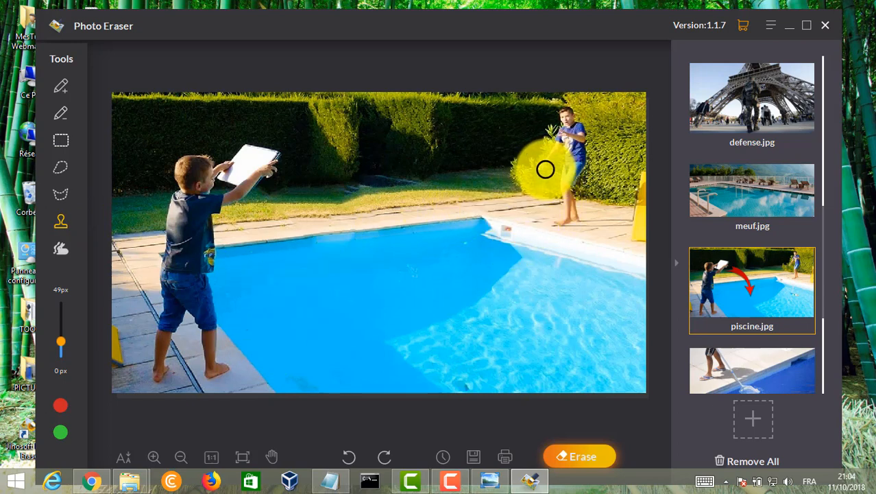
drag(555, 152, 549, 174)
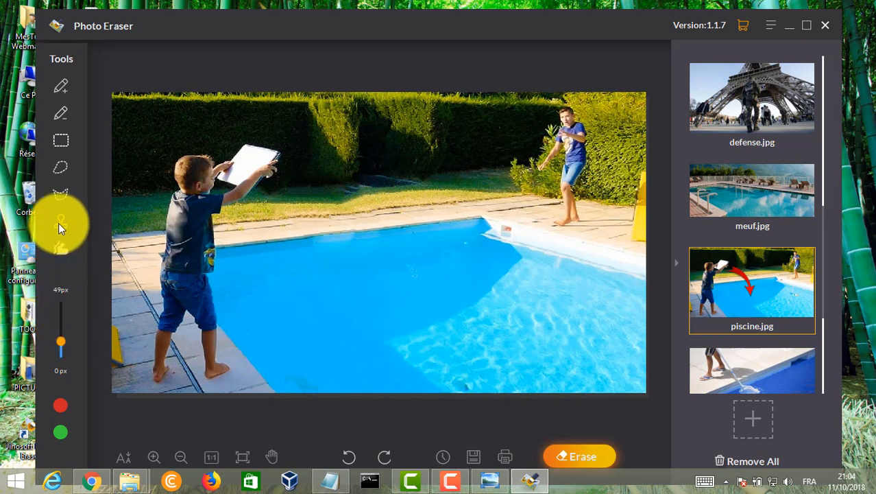
- Outline the small yellow object at the lower left edge of the photo with the lasso and erase it
click(62, 169)
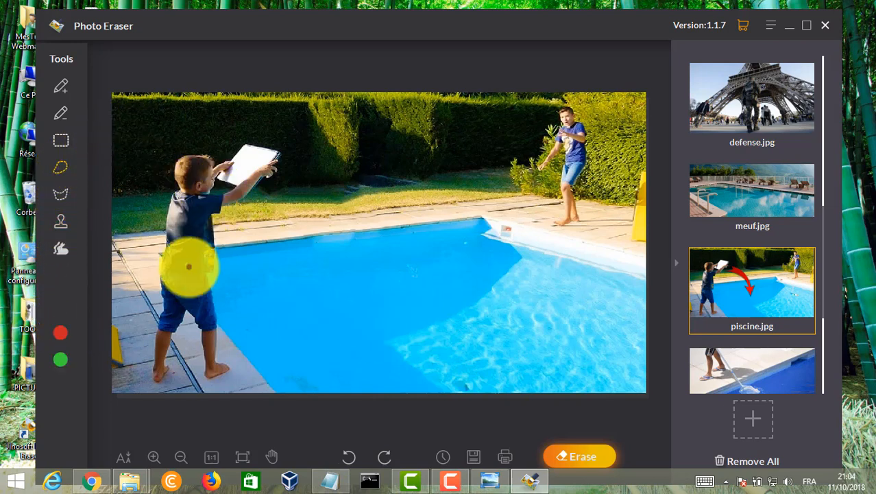
mouse_move(116, 327)
mouse_down()
mouse_move(121, 364)
mouse_move(110, 371)
mouse_up()
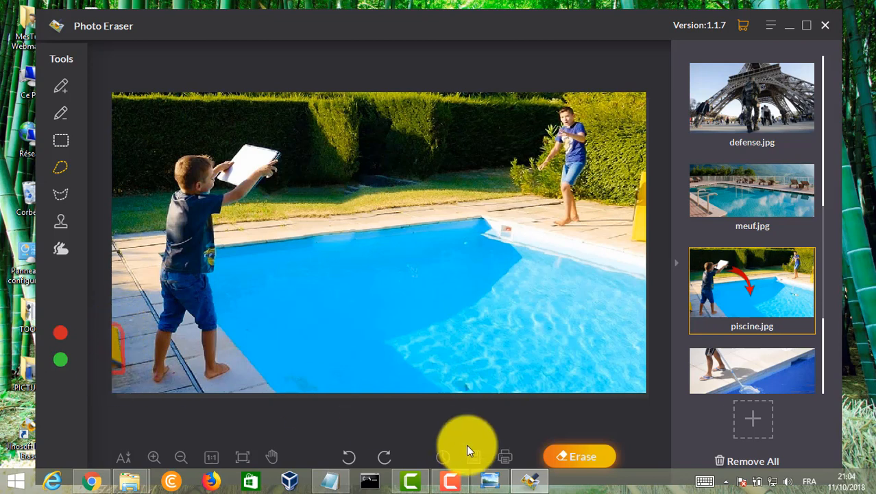
click(547, 457)
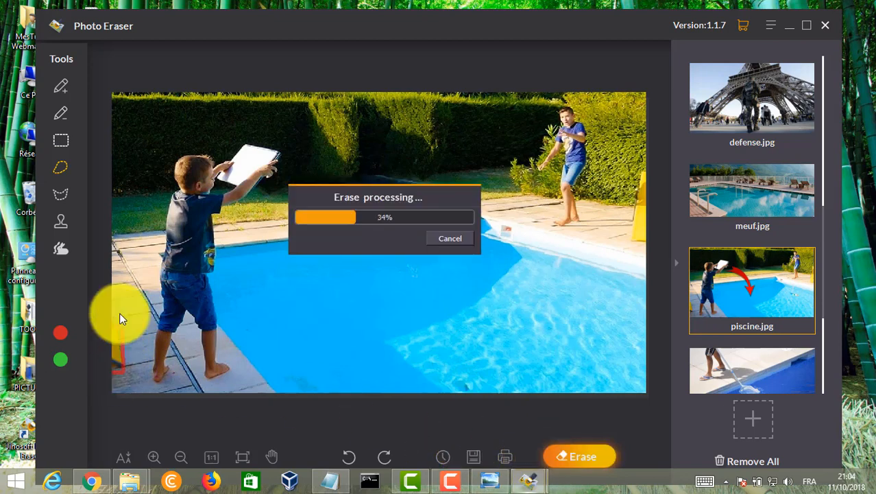
- Clone the boy beside the hedge and his surroundings to a spot slightly lower, at the pool's edge, with the clone stamp
click(59, 195)
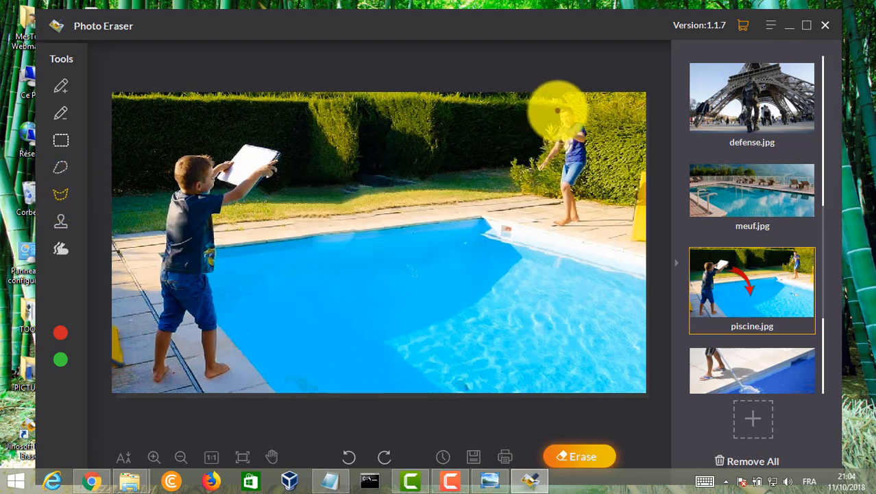
click(61, 220)
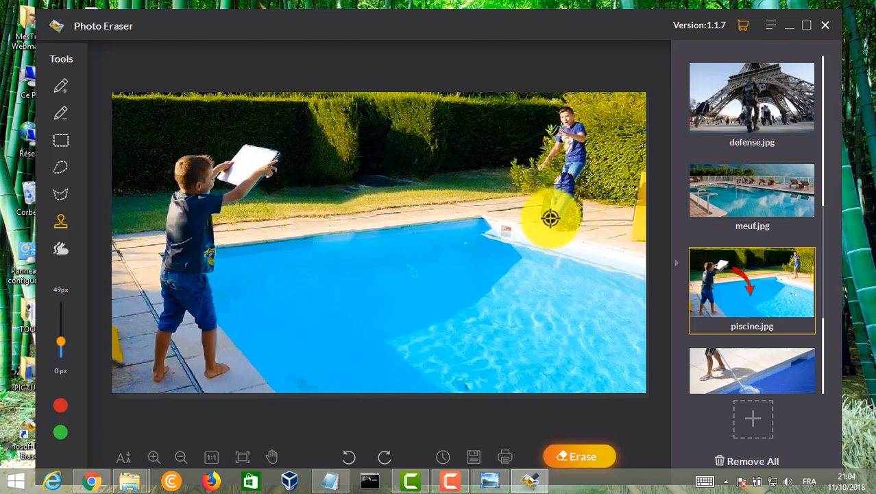
mouse_move(551, 197)
mouse_down()
mouse_move(556, 169)
mouse_move(534, 201)
mouse_move(567, 111)
mouse_move(549, 155)
mouse_move(561, 143)
mouse_move(561, 164)
mouse_move(568, 173)
mouse_move(570, 152)
mouse_move(577, 173)
mouse_up()
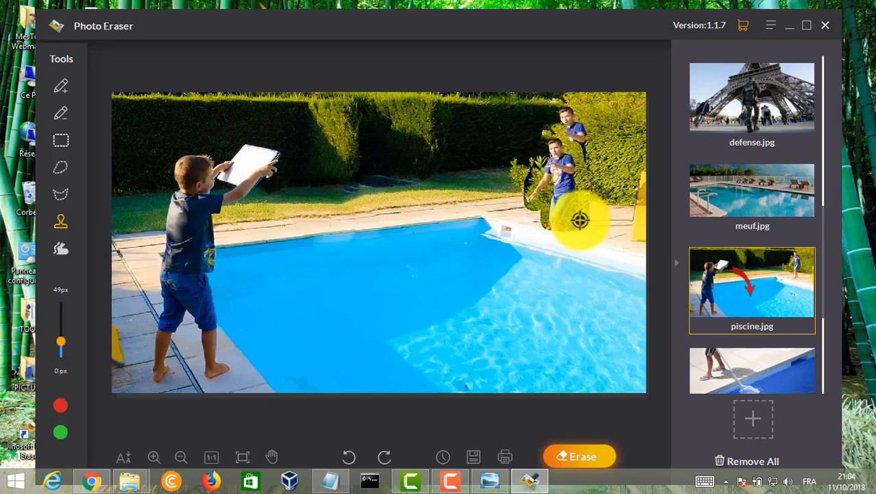
mouse_move(593, 199)
mouse_down()
mouse_move(553, 232)
mouse_move(539, 228)
mouse_move(548, 245)
mouse_move(579, 240)
mouse_move(544, 250)
mouse_move(572, 243)
mouse_move(614, 197)
mouse_move(600, 233)
mouse_move(622, 206)
mouse_move(623, 229)
mouse_move(595, 235)
mouse_move(582, 250)
mouse_move(611, 240)
mouse_up()
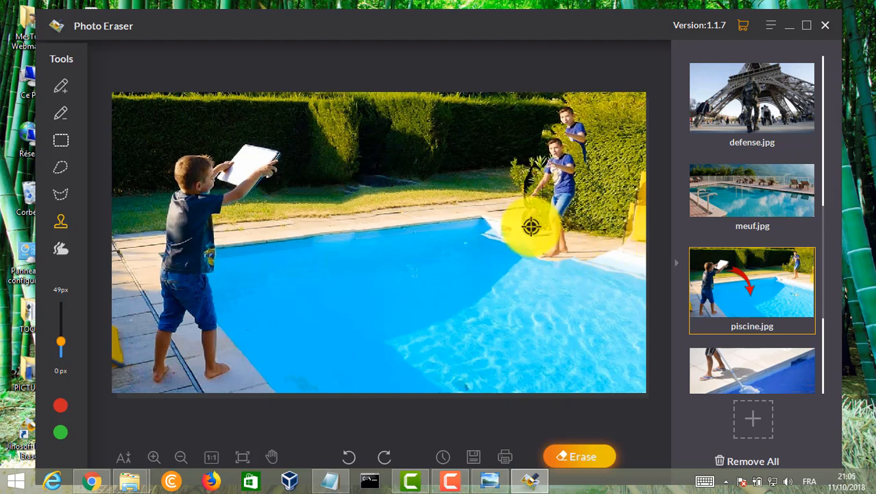
mouse_move(524, 220)
mouse_down()
mouse_move(525, 149)
mouse_move(532, 154)
mouse_move(504, 190)
mouse_move(507, 151)
mouse_up()
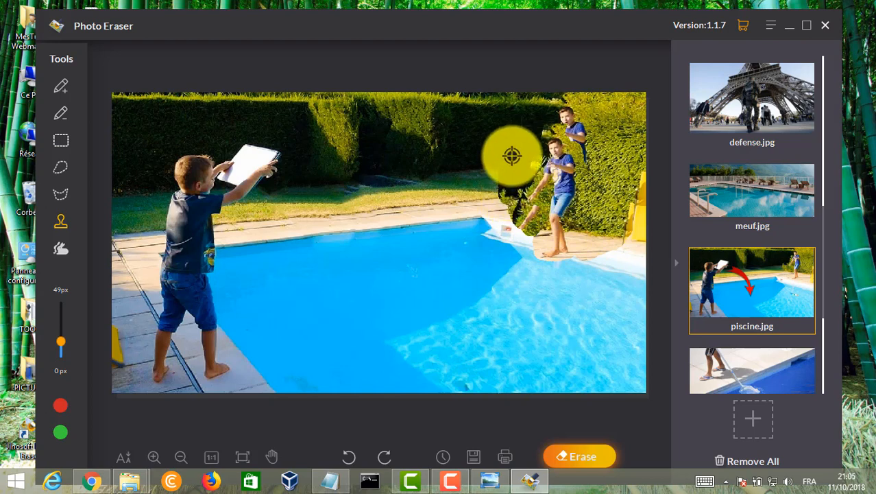
- Lasso and erase the misplaced hedge patch beside the cloned boy and the remains of the original boy above him
click(63, 167)
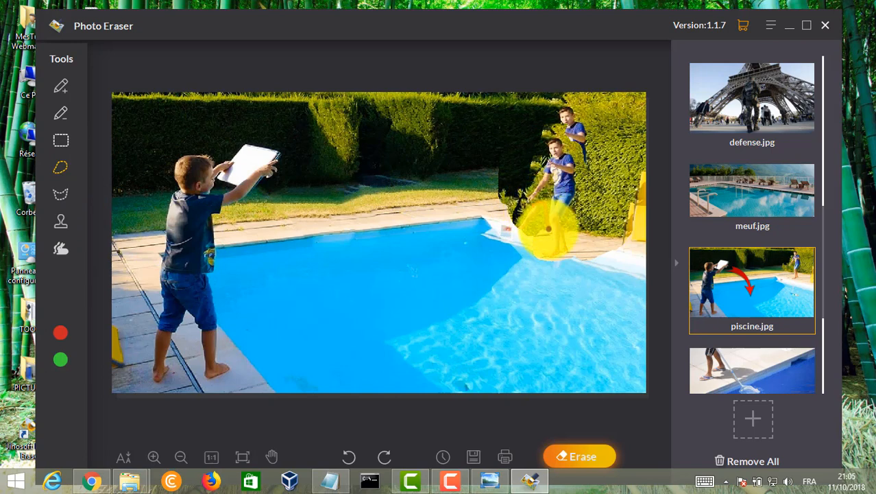
mouse_move(549, 229)
mouse_down()
mouse_move(512, 235)
mouse_move(498, 219)
mouse_move(499, 162)
mouse_move(531, 209)
mouse_up()
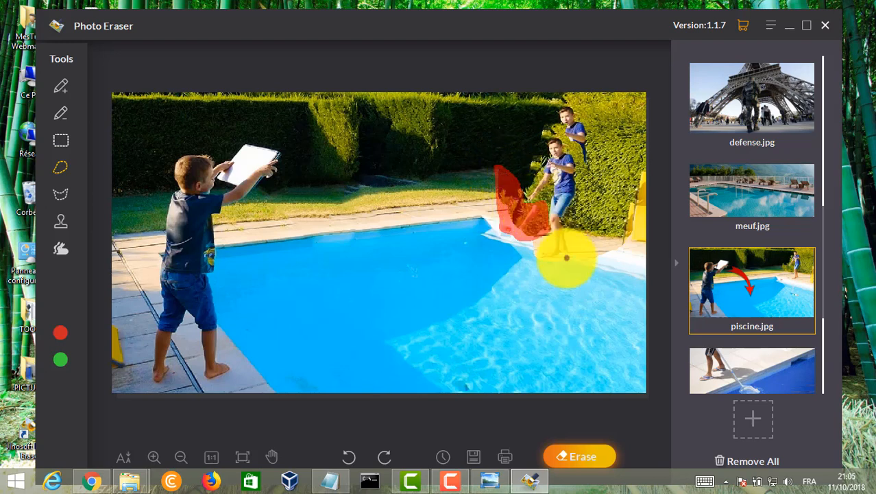
click(581, 456)
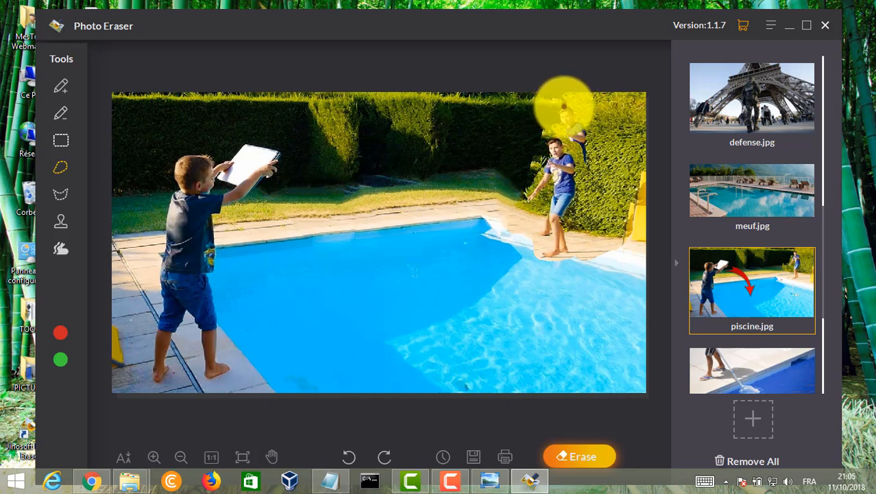
mouse_move(563, 103)
mouse_down()
mouse_move(564, 137)
mouse_move(582, 160)
mouse_move(591, 121)
mouse_move(567, 101)
mouse_move(563, 116)
mouse_up()
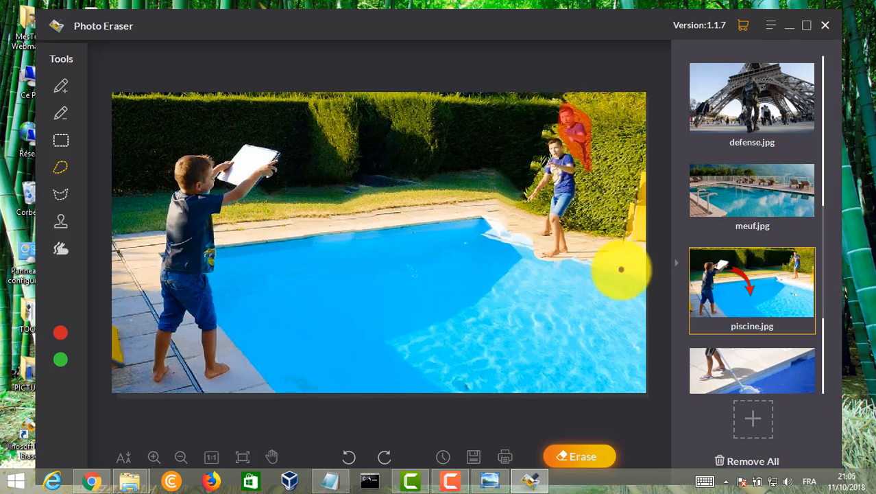
click(578, 454)
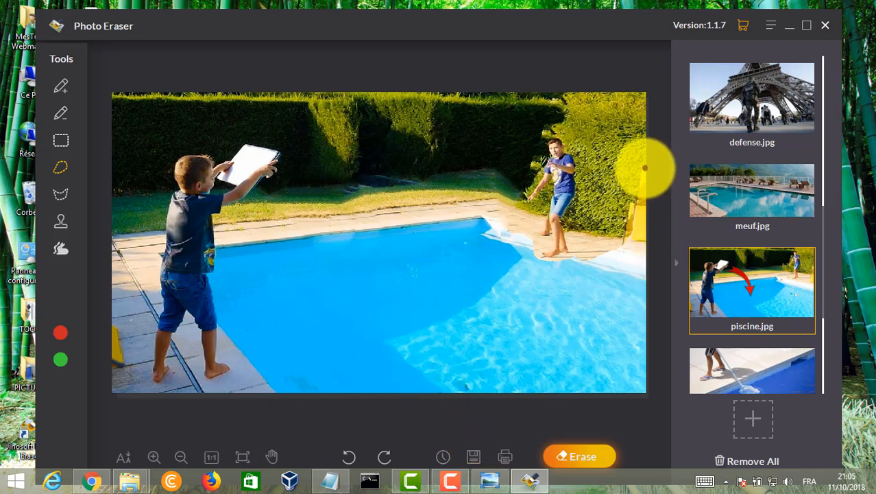
- Lasso and erase the yellow object at the photo's right edge with the white pool border below it, and the jagged border near the boy's feet
mouse_move(644, 167)
mouse_down()
mouse_move(625, 236)
mouse_move(600, 262)
mouse_move(639, 274)
mouse_up()
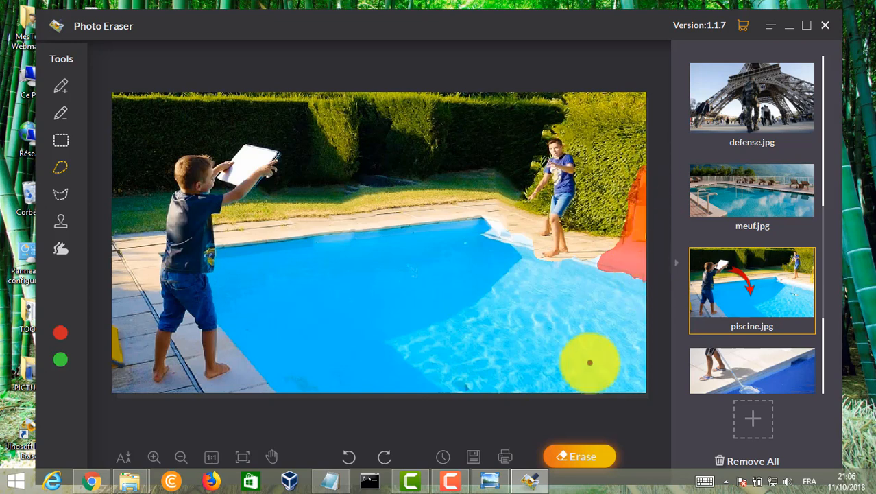
click(567, 460)
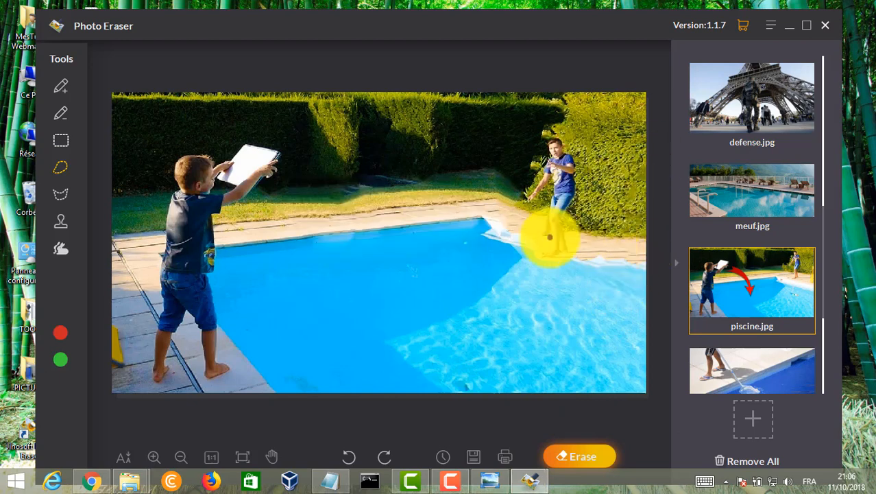
mouse_move(536, 248)
mouse_down()
mouse_move(494, 233)
mouse_move(494, 220)
mouse_move(536, 247)
mouse_up()
click(592, 449)
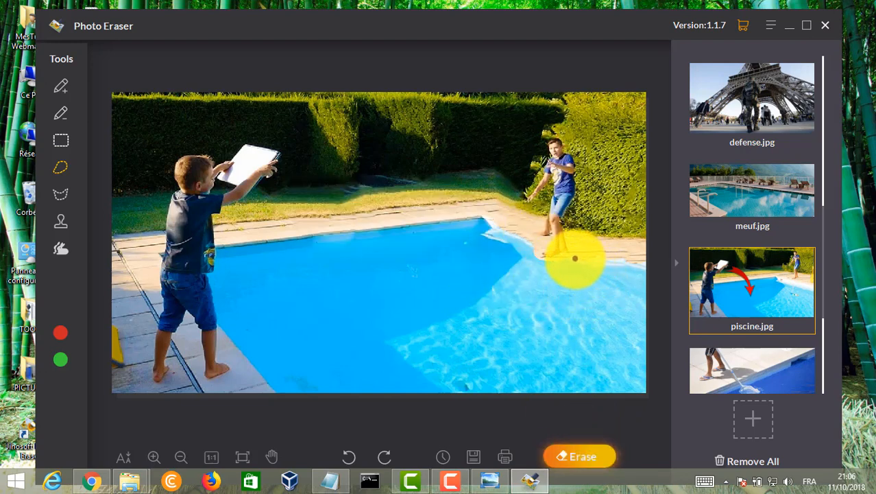
- Lasso and erase the small uneven patch at the pool's edge by the far boy's feet and the hedge strip running down beside him
mouse_move(579, 260)
mouse_down()
mouse_move(643, 269)
mouse_move(607, 255)
mouse_move(580, 259)
mouse_up()
click(579, 458)
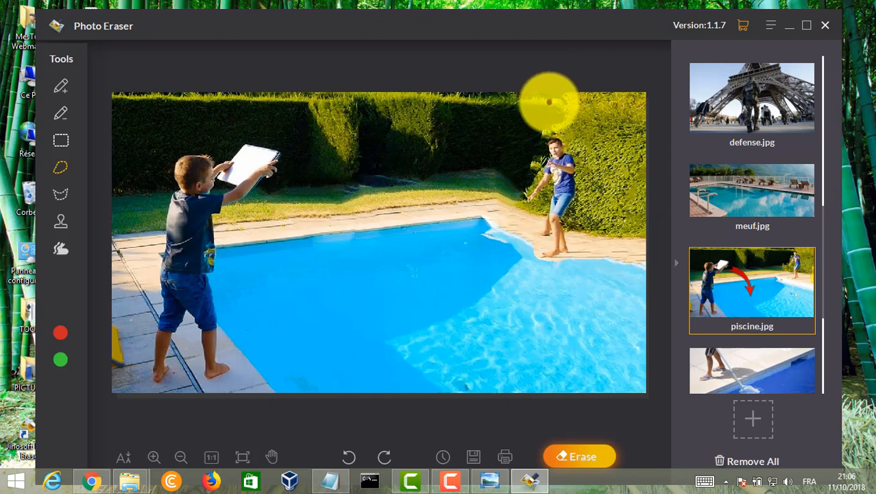
mouse_move(550, 100)
mouse_down()
mouse_move(564, 123)
mouse_move(543, 132)
mouse_move(543, 158)
mouse_move(517, 203)
mouse_move(543, 97)
mouse_up()
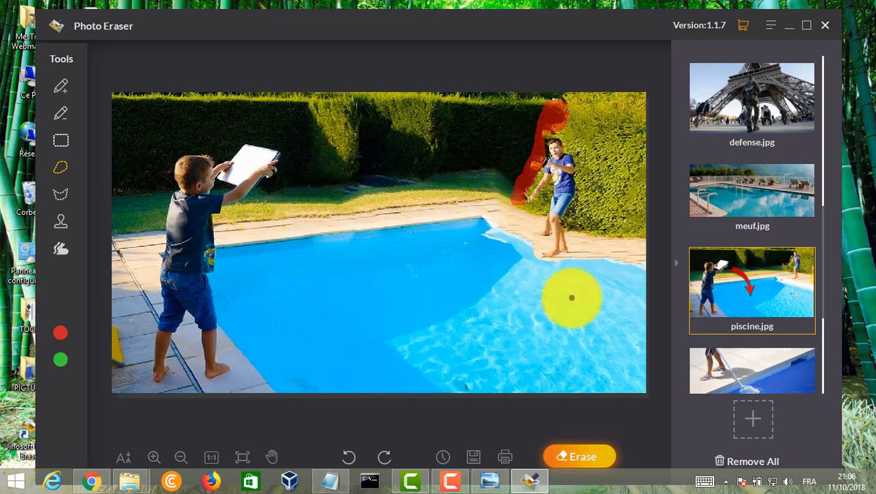
click(568, 468)
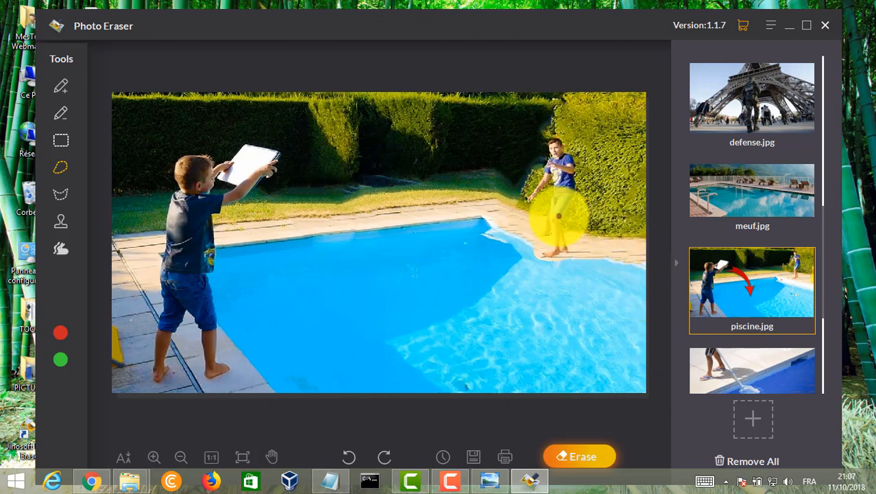
- Save the edited pool photo as the JPEG file "piscine_Copy succes modify" in the PICTURES folder
click(475, 456)
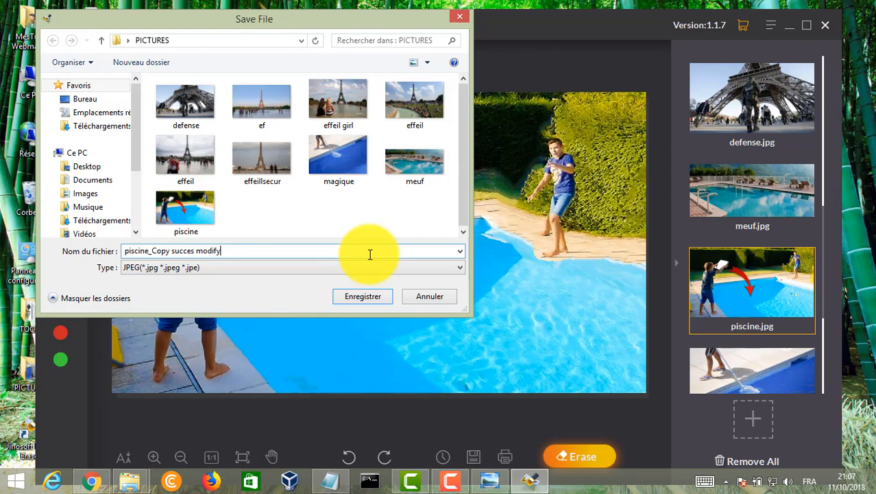
key(Return)
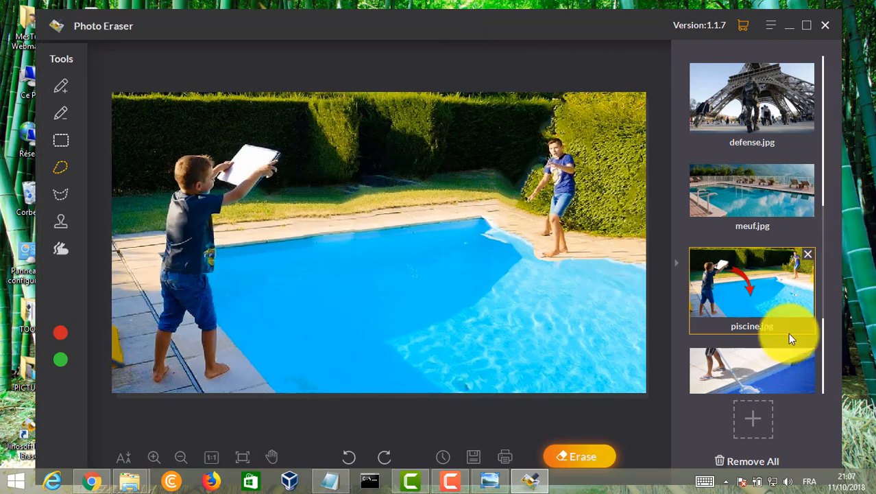
- Open magique.jpg, lasso the leg and flip-flop nearest the net's pole, and erase them
click(771, 361)
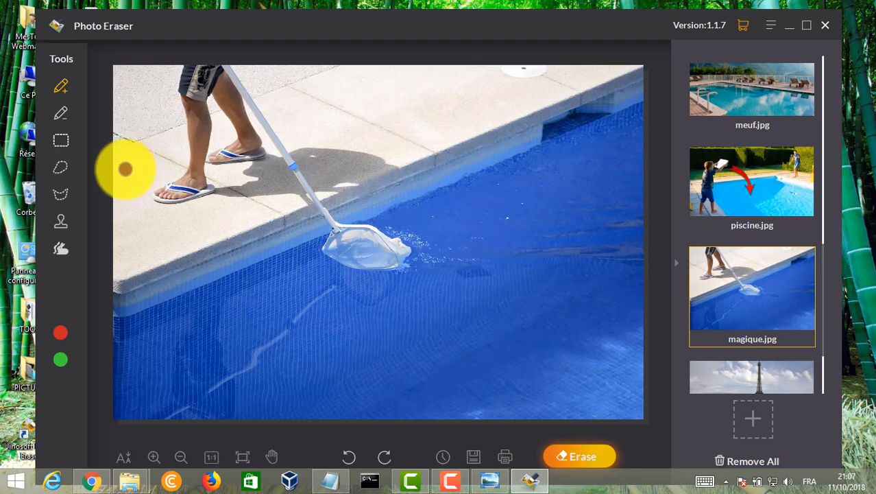
click(65, 168)
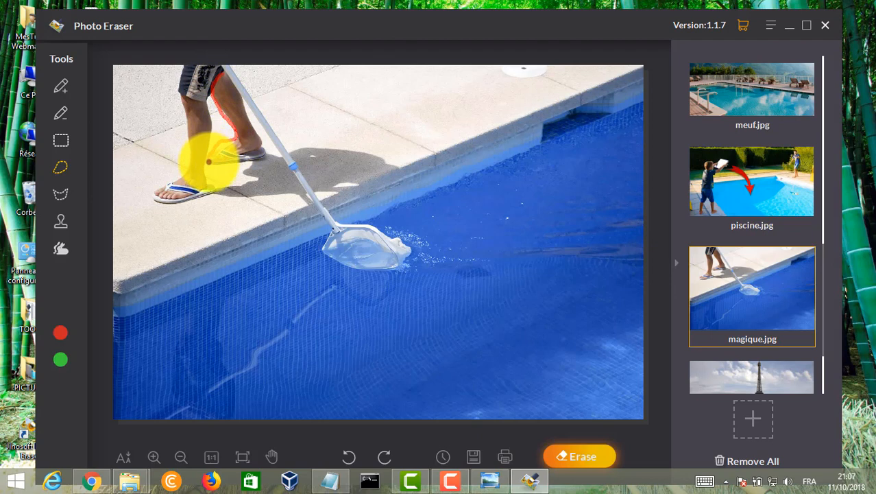
mouse_move(208, 162)
mouse_down()
mouse_move(266, 155)
mouse_move(246, 107)
mouse_up()
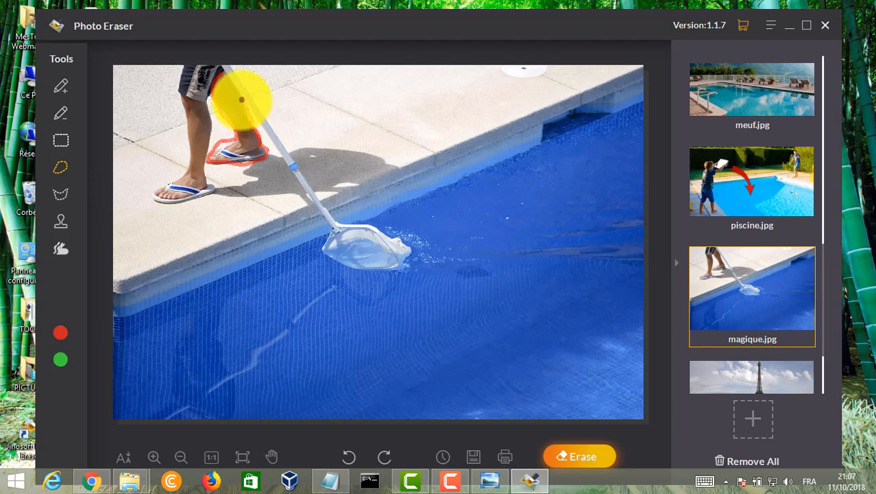
drag(240, 98, 230, 79)
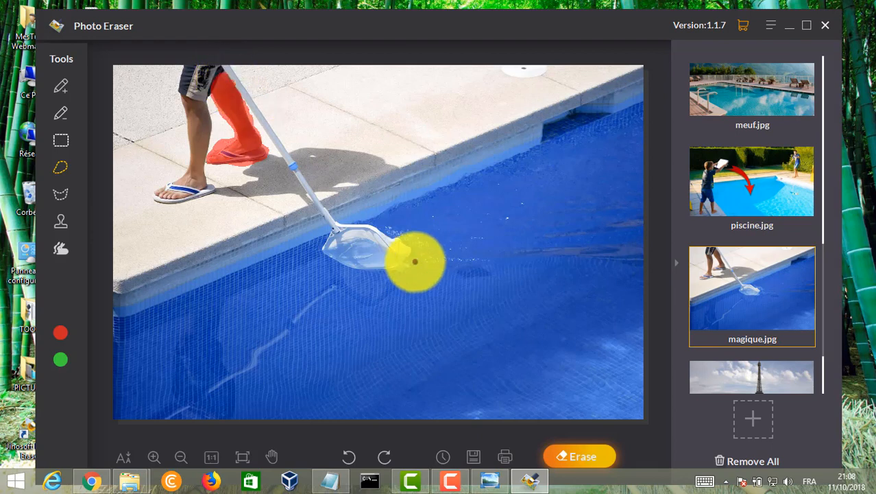
click(594, 447)
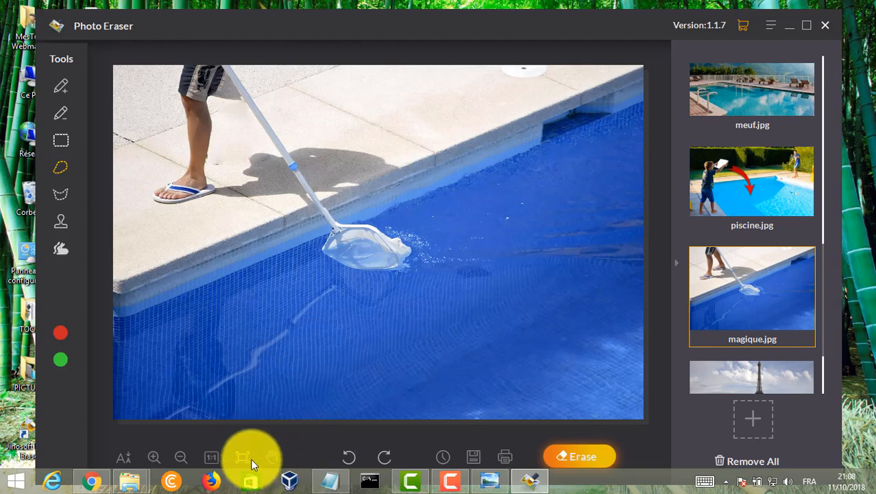
- At actual size, lasso and erase the small leftover traces beside the remaining shin and at the edge of the shadow
click(213, 464)
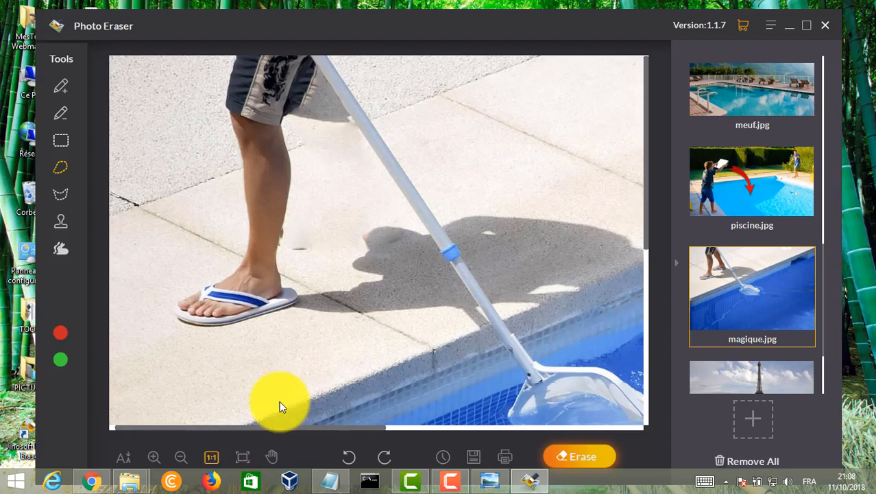
mouse_move(646, 197)
mouse_down()
mouse_move(637, 297)
mouse_move(650, 368)
mouse_move(638, 200)
mouse_up()
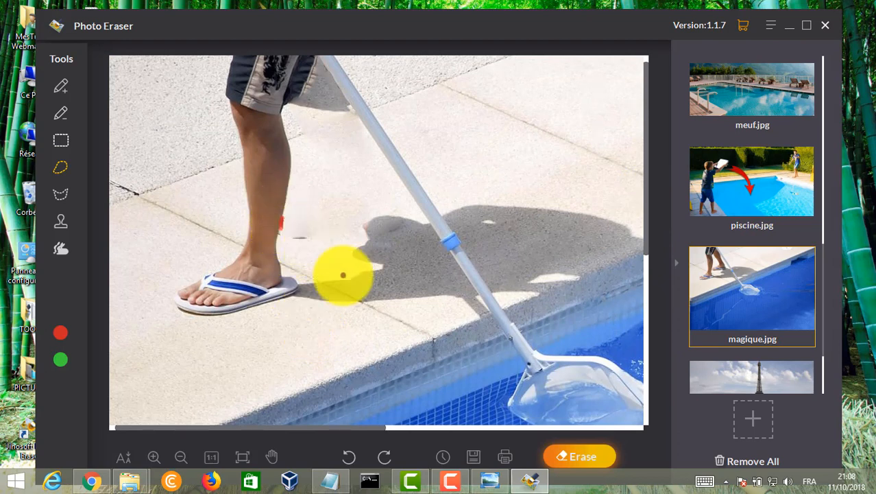
click(574, 463)
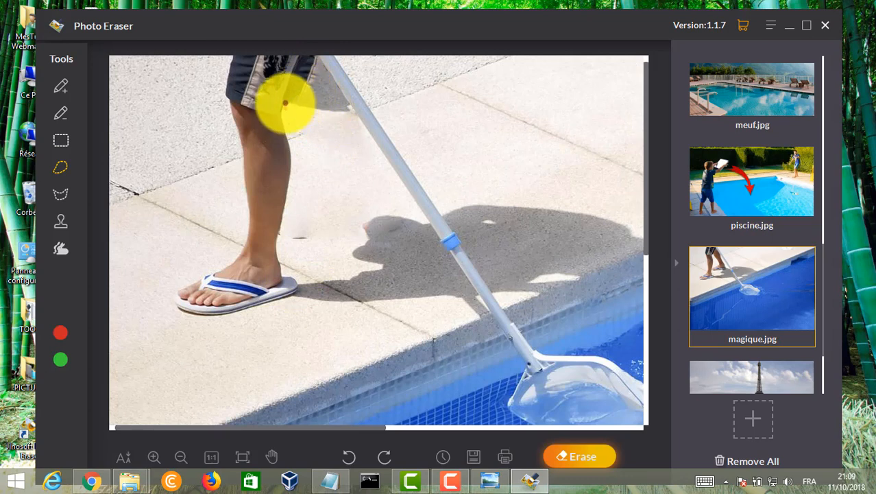
- Lasso the leftover shorts leg next to the net's pole and erase it
mouse_move(285, 102)
mouse_down()
mouse_move(296, 58)
mouse_move(315, 56)
mouse_move(313, 78)
mouse_move(287, 108)
mouse_move(298, 55)
mouse_move(307, 49)
mouse_up()
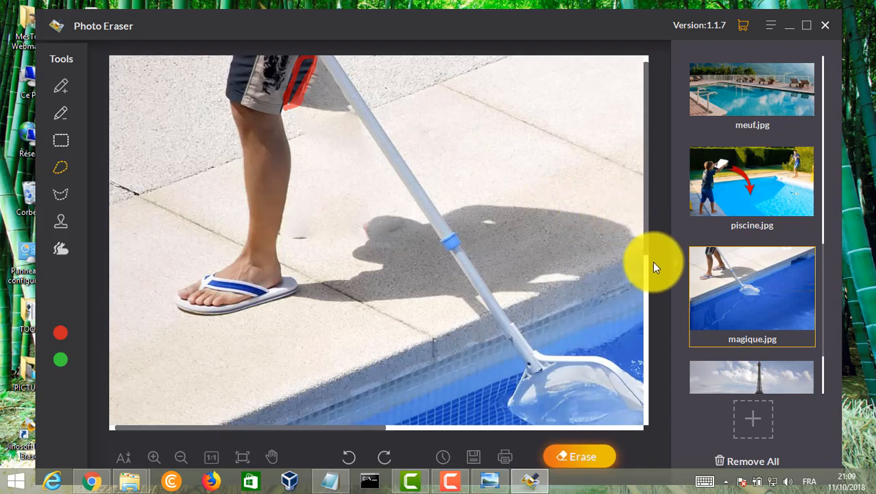
scroll(646, 274, down, 3)
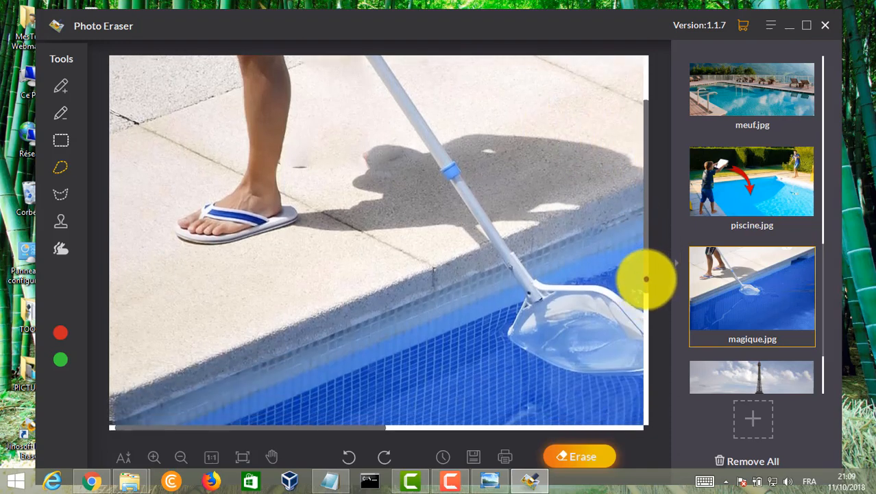
scroll(632, 178, up, 4)
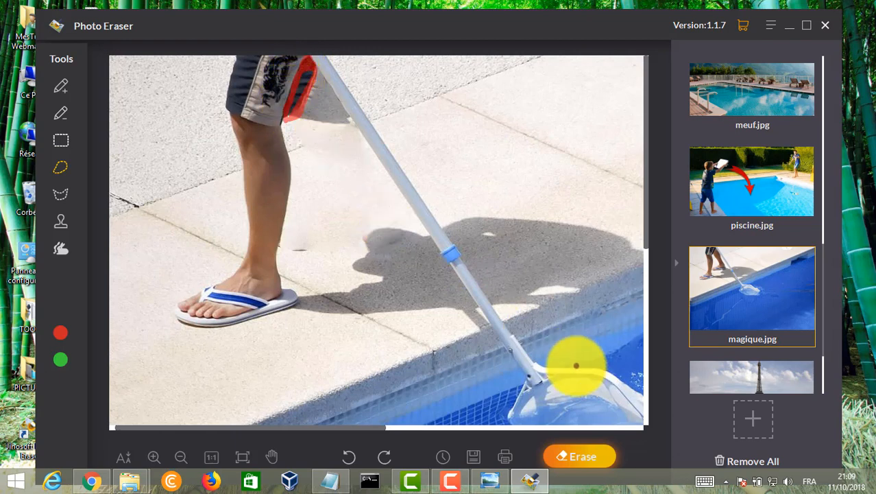
click(605, 454)
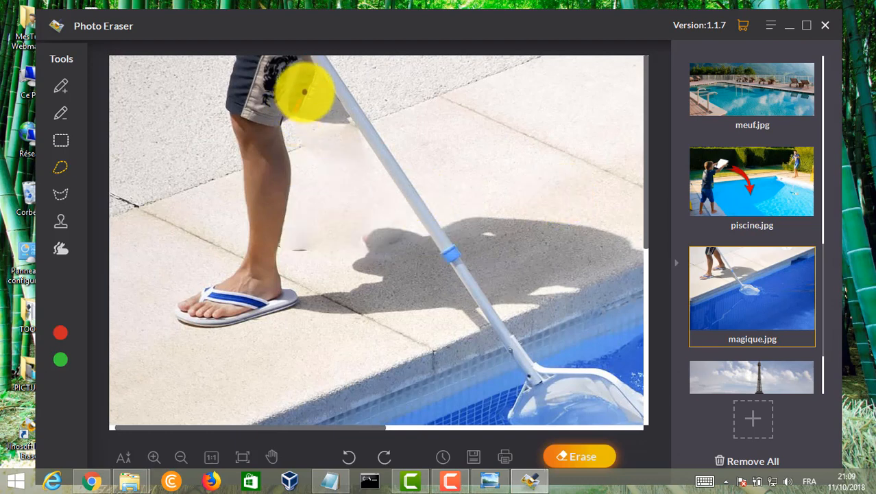
- Lasso and erase the remaining outer edge of the shorts and the small dark mark on the paving beside the shin
mouse_move(284, 121)
mouse_down()
mouse_move(311, 67)
mouse_move(314, 87)
mouse_move(285, 117)
mouse_up()
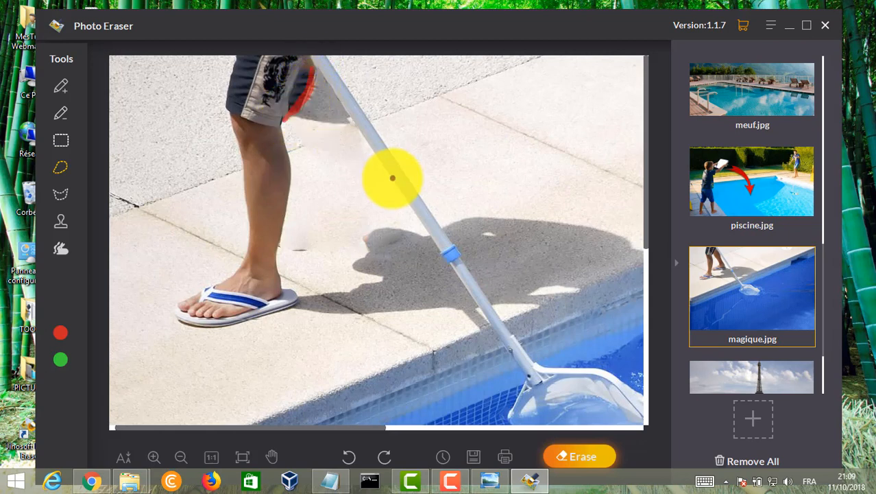
click(572, 453)
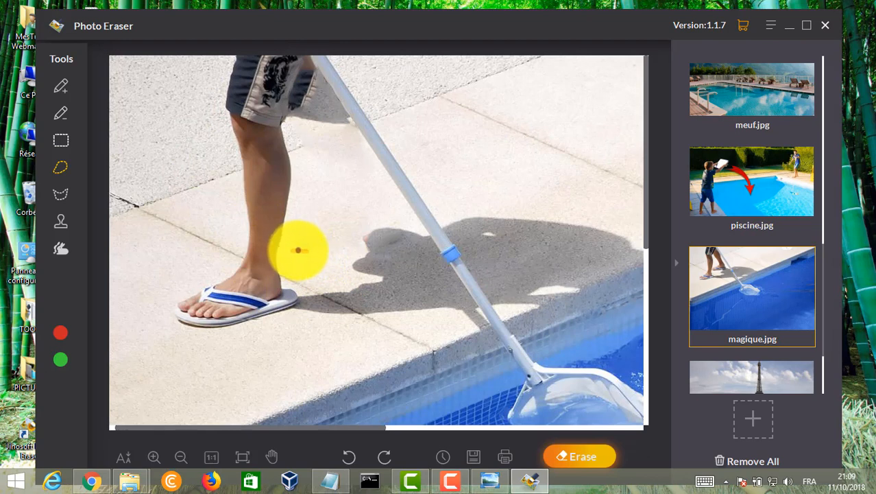
click(578, 456)
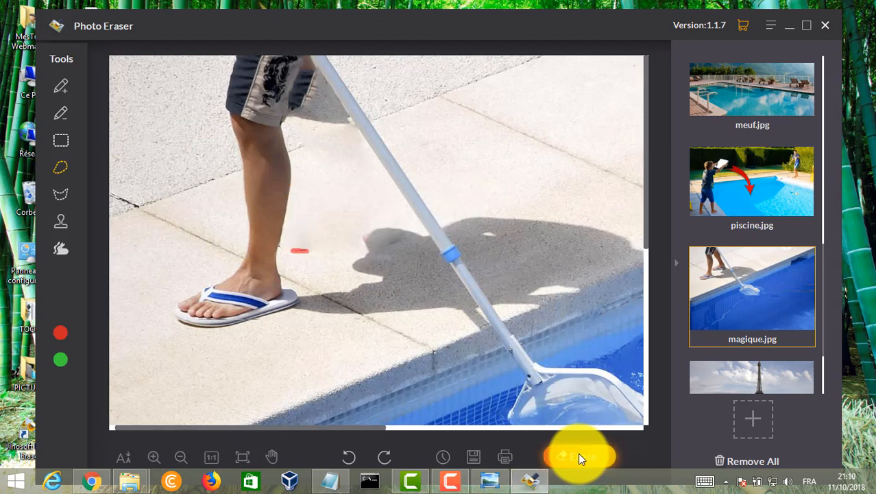
click(58, 249)
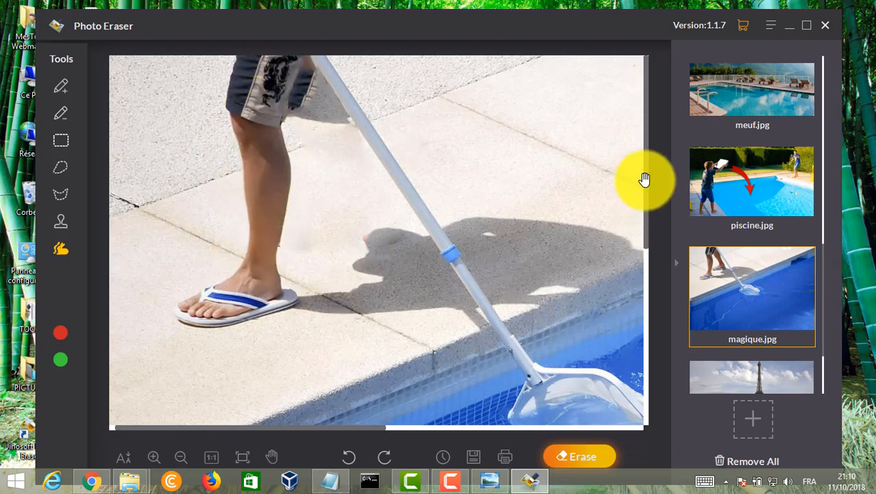
click(59, 223)
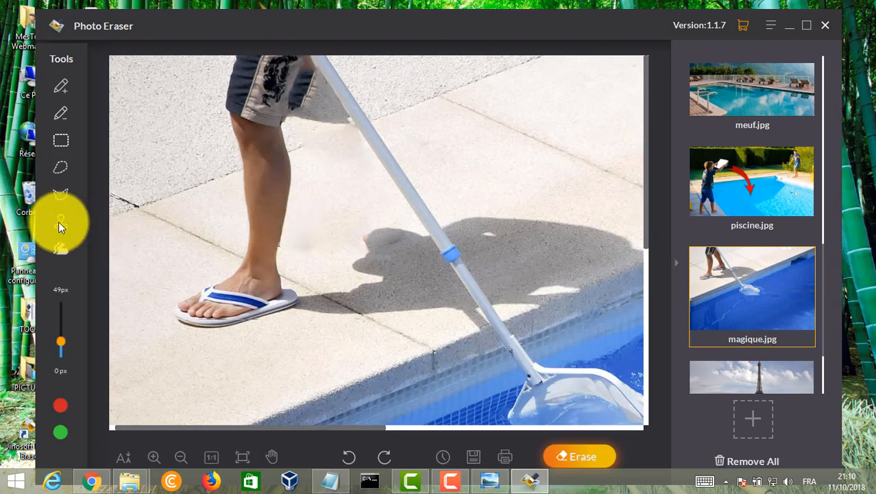
click(59, 197)
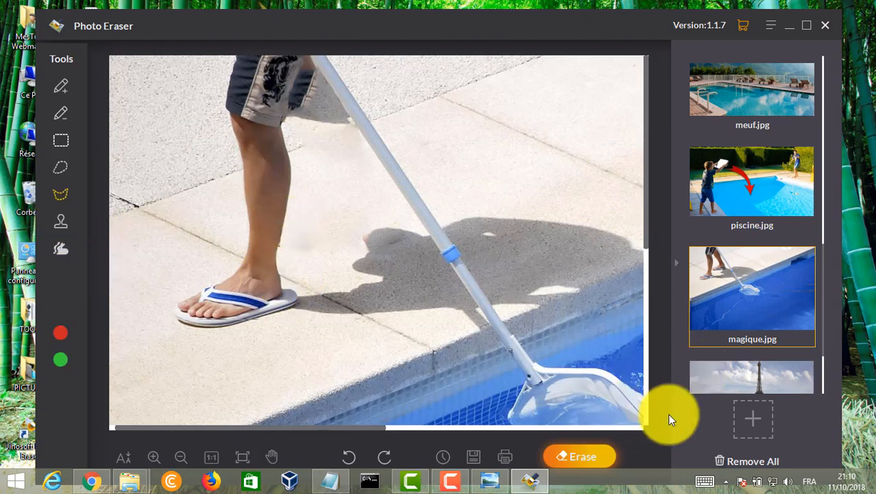
- Save the edited photo as the JPEG file magique_Copy in the PICTURES folder and dismiss the warning
click(471, 456)
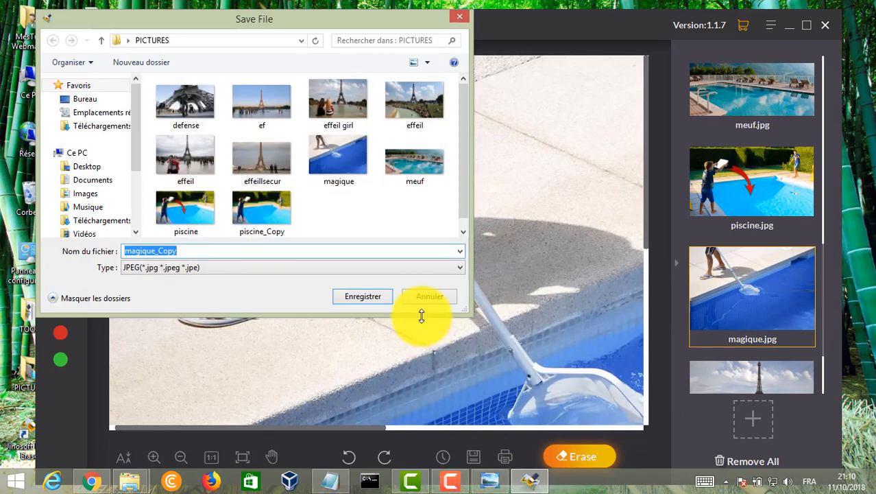
click(358, 300)
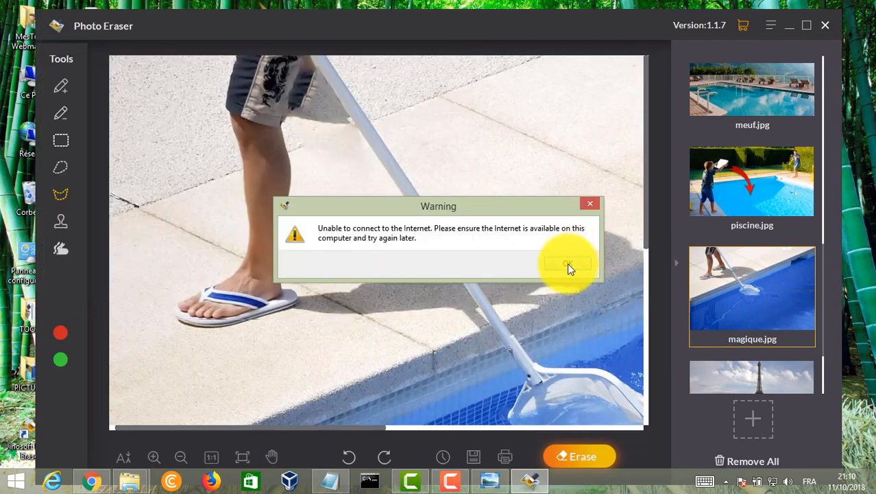
click(567, 264)
click(567, 265)
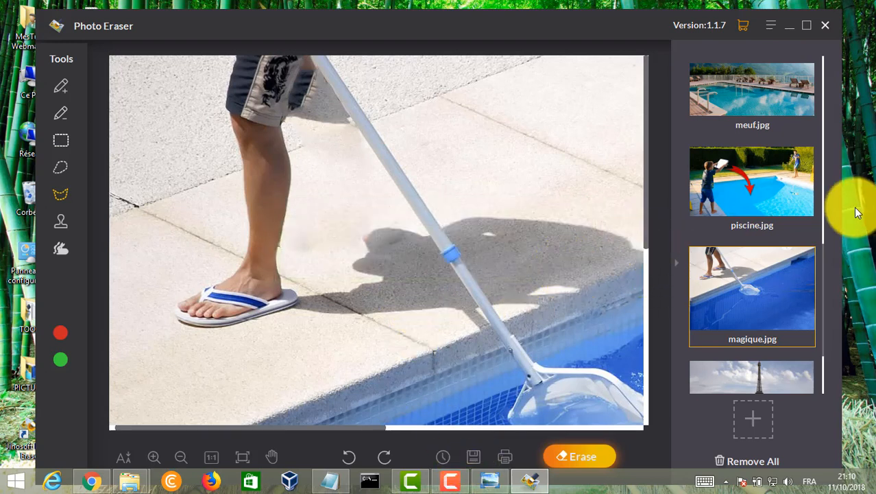
- Open defense.jpg and mark the area under the tower's foot at the photo's lower right edge with the rectangle selection
scroll(824, 226, down, 3)
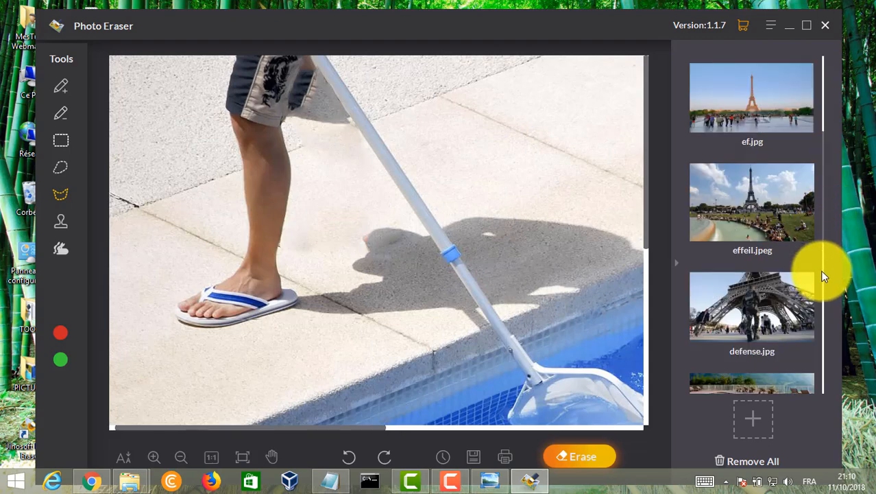
click(760, 303)
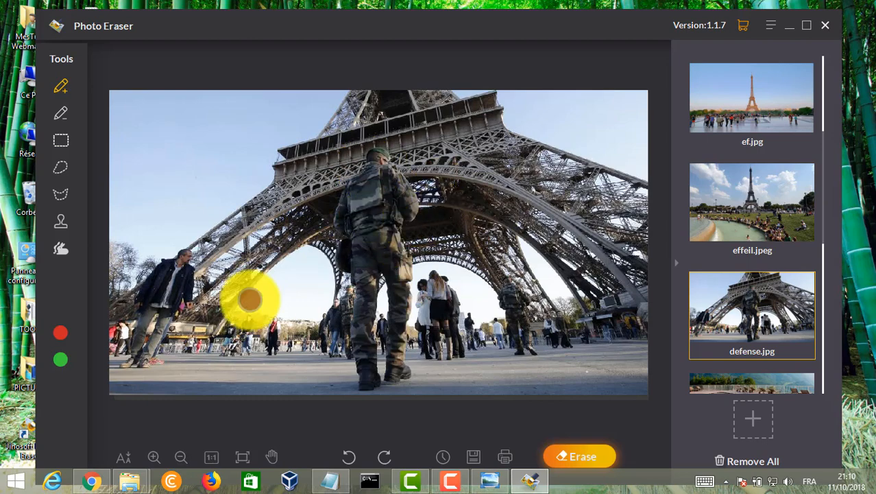
click(63, 139)
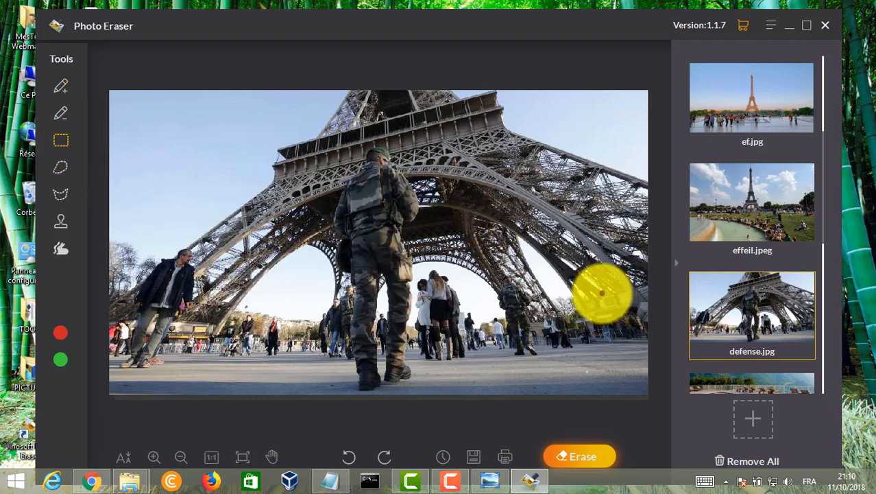
drag(573, 302, 645, 356)
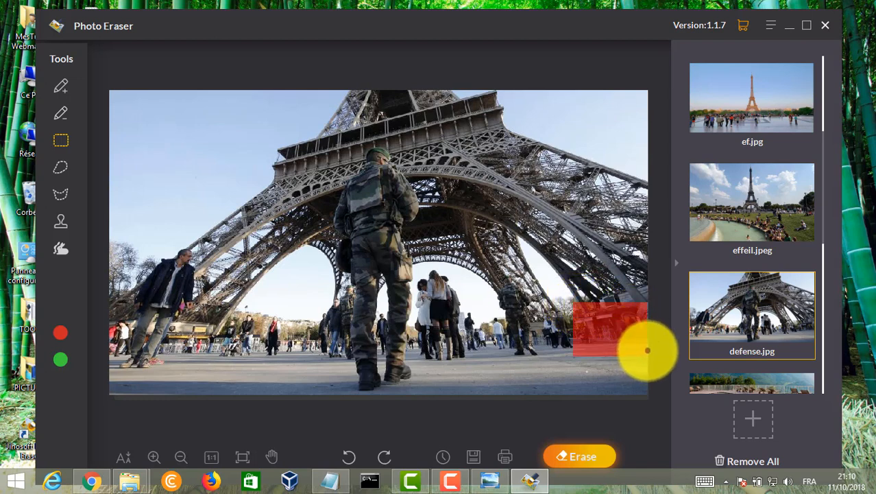
- Try to erase the marked area, and a larger rectangle over it reaching to the soldier in the background
click(559, 458)
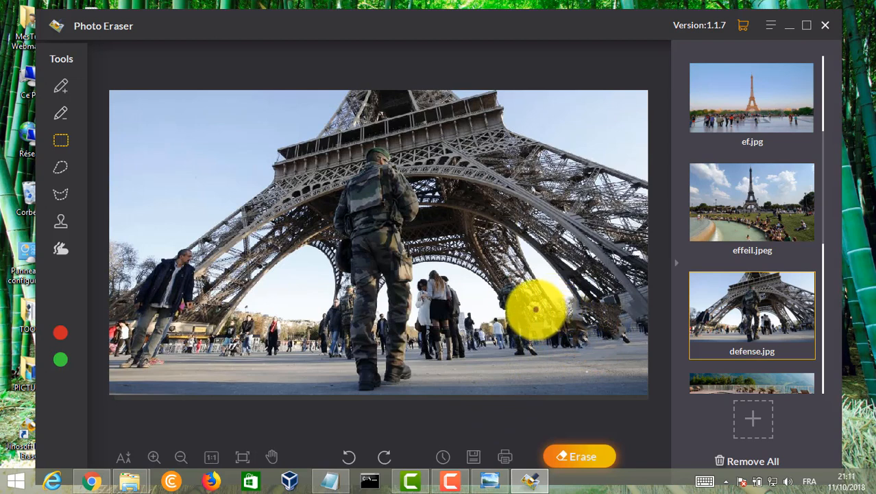
mouse_move(539, 311)
mouse_down()
mouse_move(620, 364)
mouse_move(642, 348)
mouse_move(645, 369)
mouse_up()
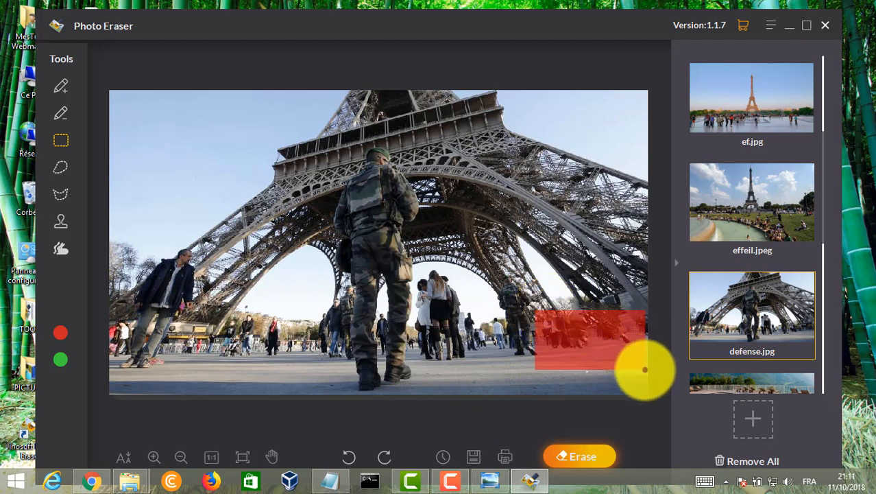
click(579, 456)
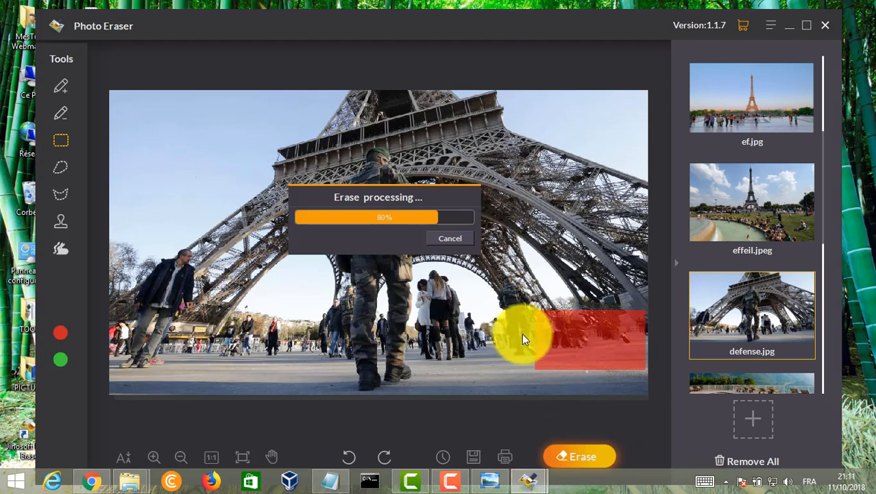
- Undo the erasures and the larger rectangular selection at the photo's lower right, keeping the first marked rectangle
click(356, 461)
click(356, 461)
click(356, 461)
click(356, 461)
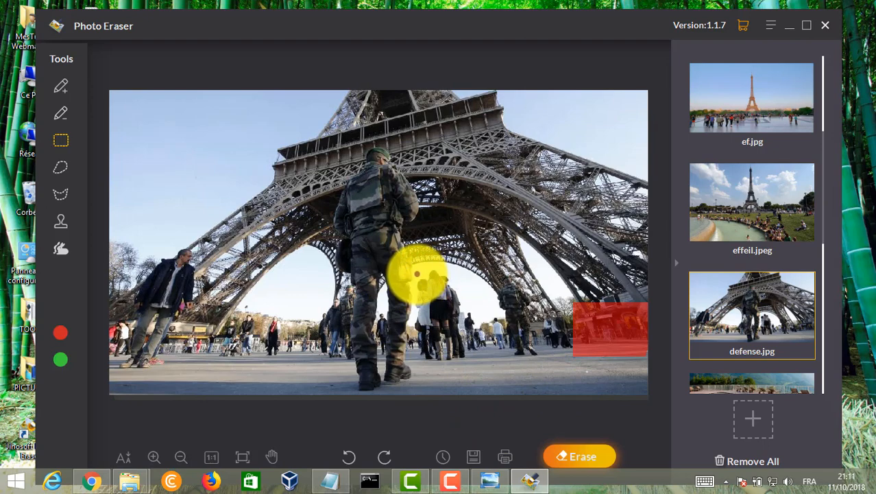
- Erase the rectangle-marked group of people beside the central soldier, then clone the walking man in the dark jacket into the gap with the clone stamp
drag(417, 274, 486, 363)
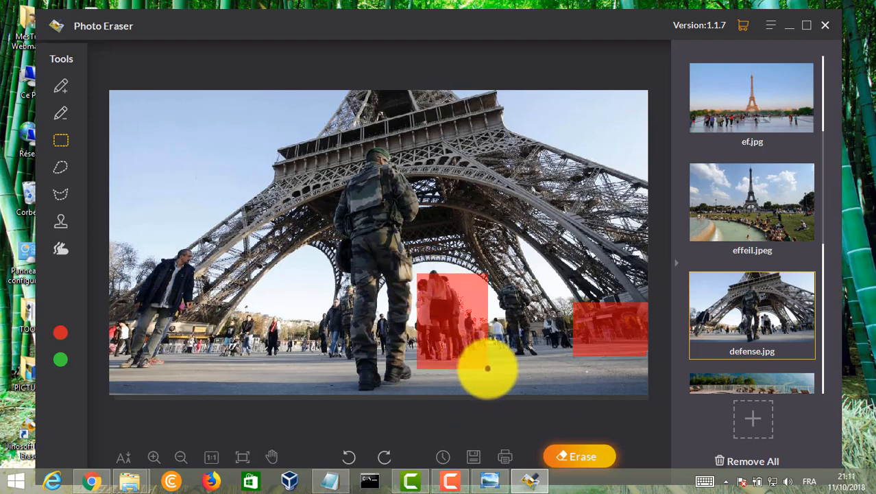
click(553, 448)
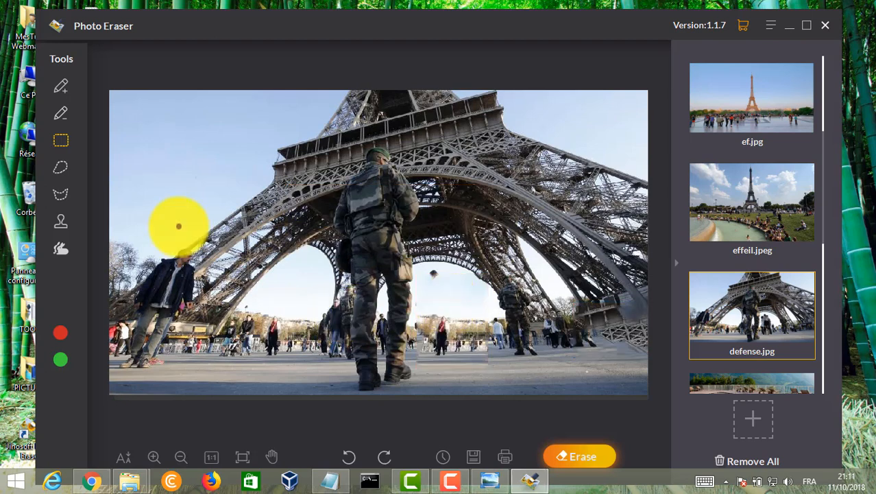
click(65, 223)
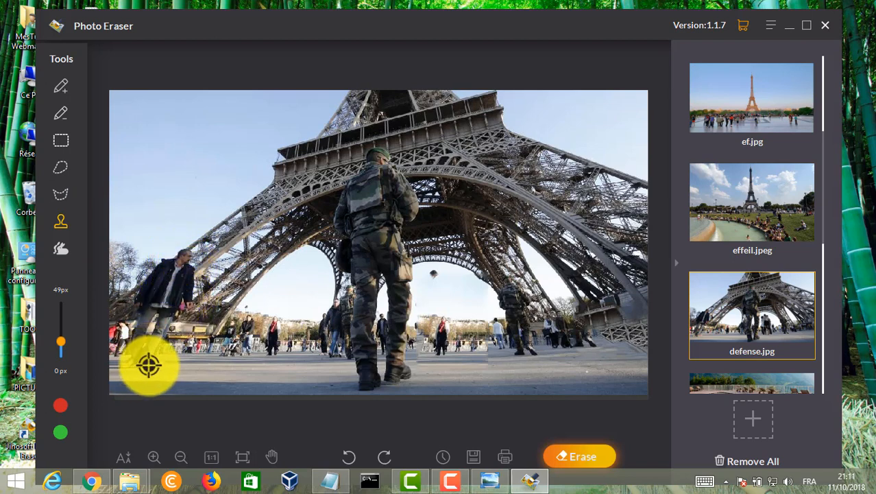
mouse_move(131, 367)
mouse_down()
mouse_move(159, 294)
mouse_move(141, 323)
mouse_move(153, 274)
mouse_move(186, 254)
mouse_move(188, 301)
mouse_move(158, 345)
mouse_move(157, 365)
mouse_move(126, 365)
mouse_move(141, 317)
mouse_up()
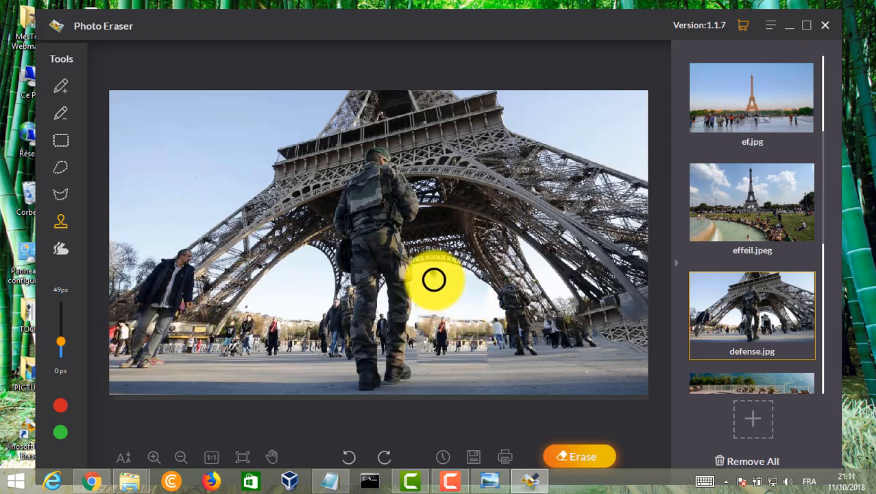
mouse_move(434, 279)
mouse_down()
mouse_move(473, 328)
mouse_move(449, 371)
mouse_move(434, 298)
mouse_move(422, 363)
mouse_move(424, 292)
mouse_move(416, 340)
mouse_move(417, 311)
mouse_move(430, 272)
mouse_move(461, 273)
mouse_move(482, 313)
mouse_move(482, 292)
mouse_move(468, 288)
mouse_move(492, 326)
mouse_move(464, 369)
mouse_move(493, 335)
mouse_move(496, 362)
mouse_move(478, 377)
mouse_move(498, 376)
mouse_move(508, 349)
mouse_move(506, 278)
mouse_move(529, 338)
mouse_move(517, 323)
mouse_move(519, 270)
mouse_move(550, 342)
mouse_move(535, 290)
mouse_move(578, 338)
mouse_move(546, 286)
mouse_move(594, 332)
mouse_move(594, 351)
mouse_move(576, 347)
mouse_move(605, 371)
mouse_move(505, 374)
mouse_move(610, 362)
mouse_move(604, 321)
mouse_move(629, 354)
mouse_move(618, 370)
mouse_move(576, 375)
mouse_move(618, 379)
mouse_move(577, 378)
mouse_move(567, 360)
mouse_move(596, 347)
mouse_move(485, 386)
mouse_move(583, 385)
mouse_move(446, 392)
mouse_move(432, 384)
mouse_move(411, 394)
mouse_move(412, 374)
mouse_move(411, 381)
mouse_move(462, 353)
mouse_move(555, 340)
mouse_move(500, 373)
mouse_move(448, 337)
mouse_move(485, 273)
mouse_move(473, 272)
mouse_move(509, 262)
mouse_move(469, 254)
mouse_move(519, 246)
mouse_move(595, 362)
mouse_move(516, 388)
mouse_move(481, 377)
mouse_move(456, 320)
mouse_move(316, 379)
mouse_move(177, 287)
mouse_move(142, 247)
mouse_up()
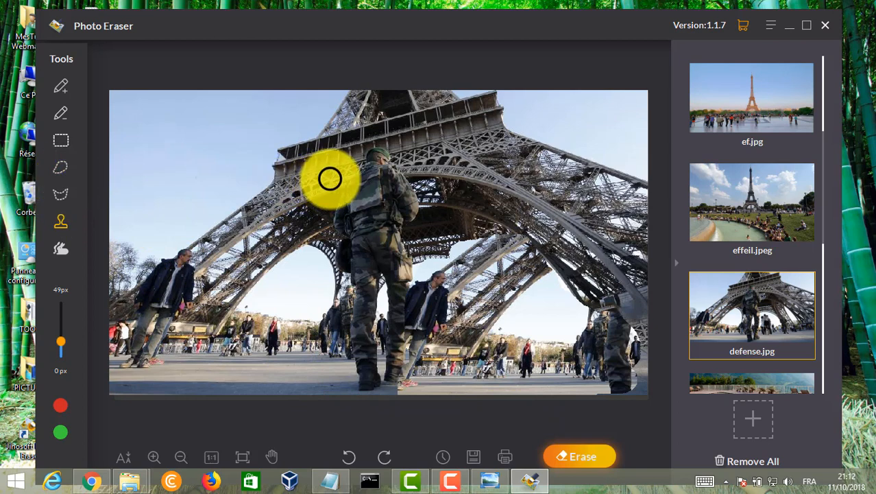
- Try to erase the central soldier with a lasso selection, and the remnants around his legs with a rectangle selection
click(63, 166)
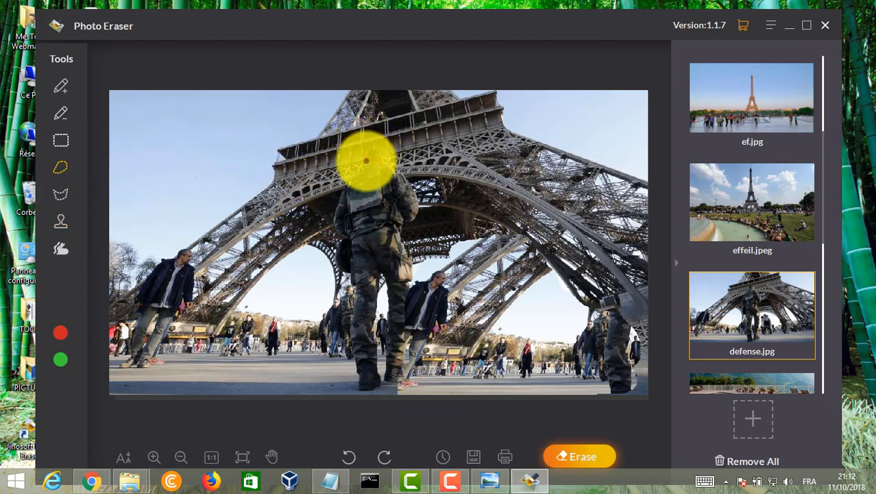
mouse_move(367, 161)
mouse_down()
mouse_move(412, 181)
mouse_move(424, 210)
mouse_move(422, 200)
mouse_move(414, 221)
mouse_move(397, 224)
mouse_move(415, 269)
mouse_move(403, 375)
mouse_move(391, 388)
mouse_move(361, 393)
mouse_move(352, 271)
mouse_move(338, 265)
mouse_move(341, 227)
mouse_move(329, 219)
mouse_move(366, 162)
mouse_up()
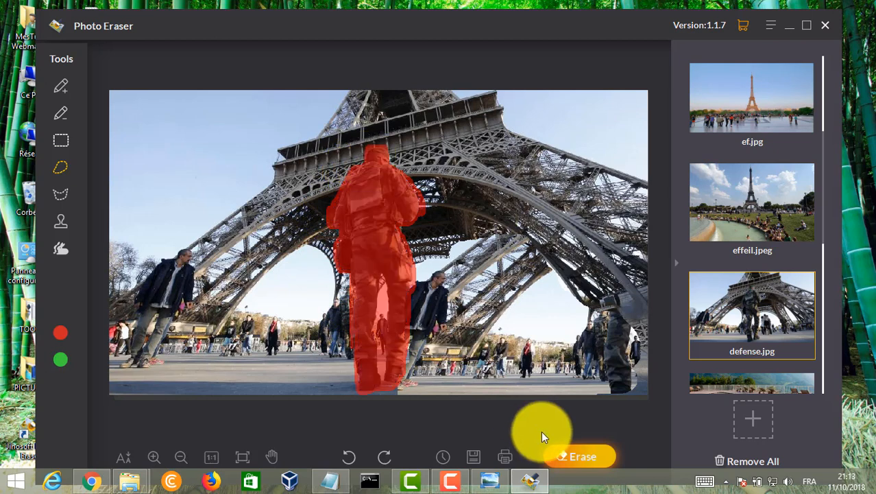
click(573, 459)
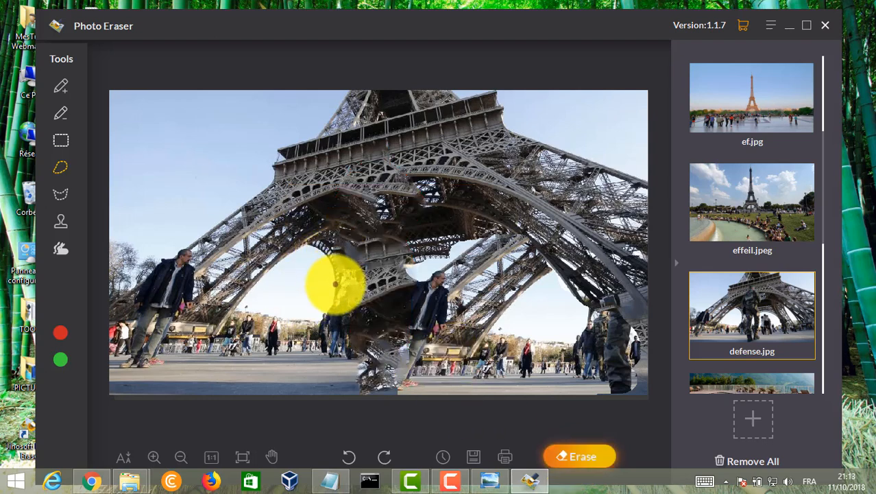
click(61, 140)
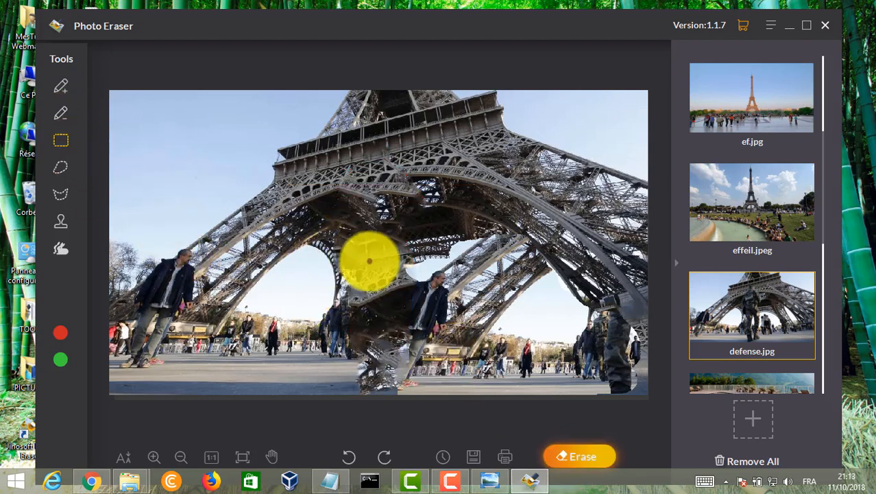
mouse_move(326, 258)
mouse_down()
mouse_move(365, 364)
mouse_move(392, 395)
mouse_up()
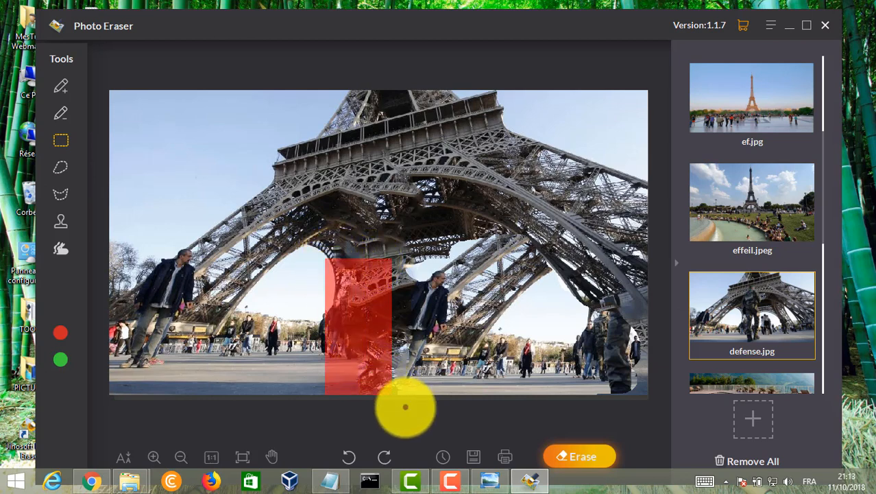
click(562, 457)
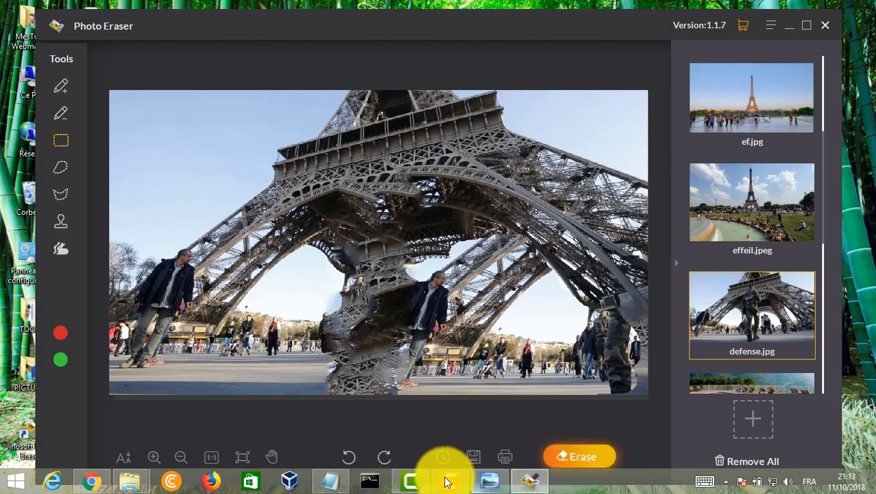
- Undo all erasures and the clone stamp edits, back to the first marked rectangle under the tower's foot
click(354, 457)
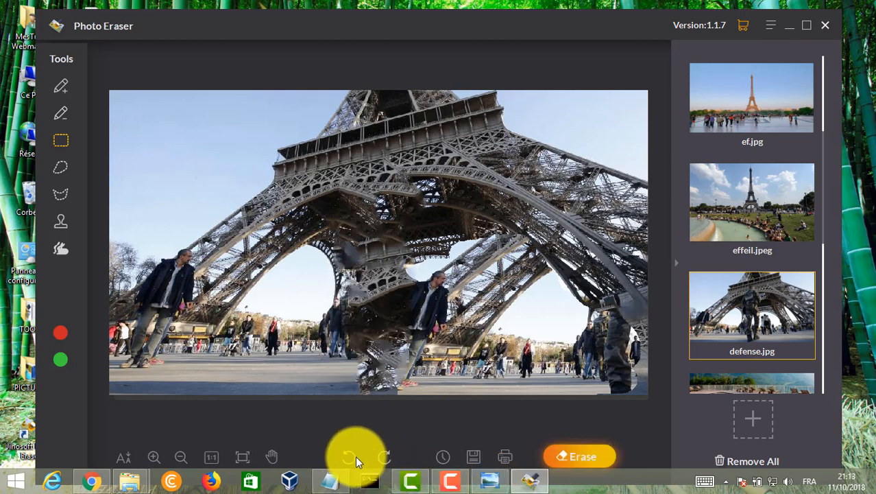
click(347, 457)
click(347, 458)
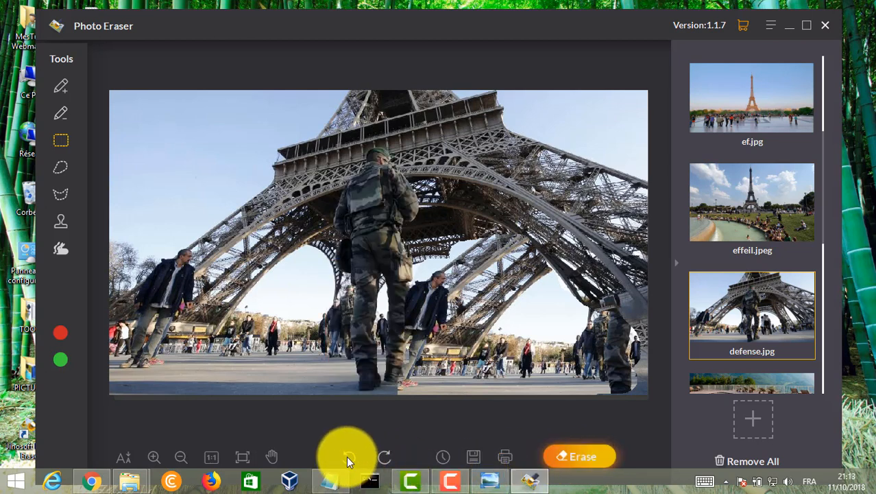
click(347, 458)
click(347, 457)
click(346, 456)
click(347, 456)
click(346, 456)
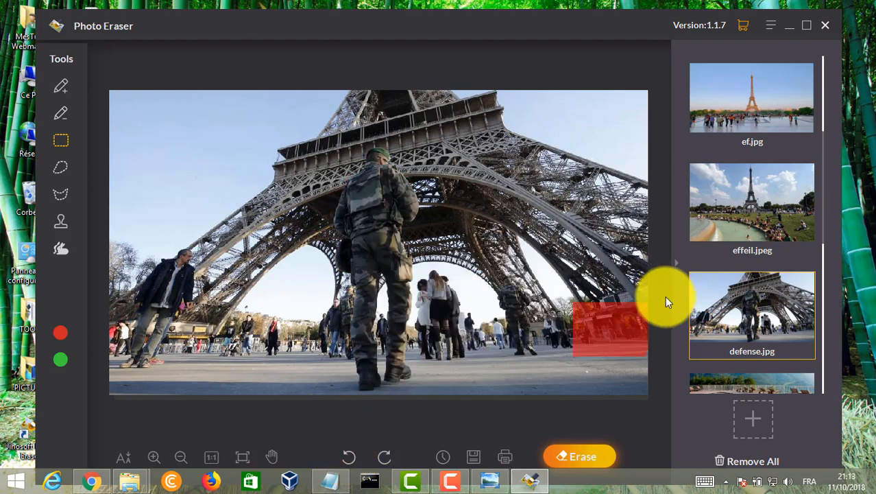
- Switch the marker colour repeatedly between red and green, keeping green active
click(65, 249)
click(60, 336)
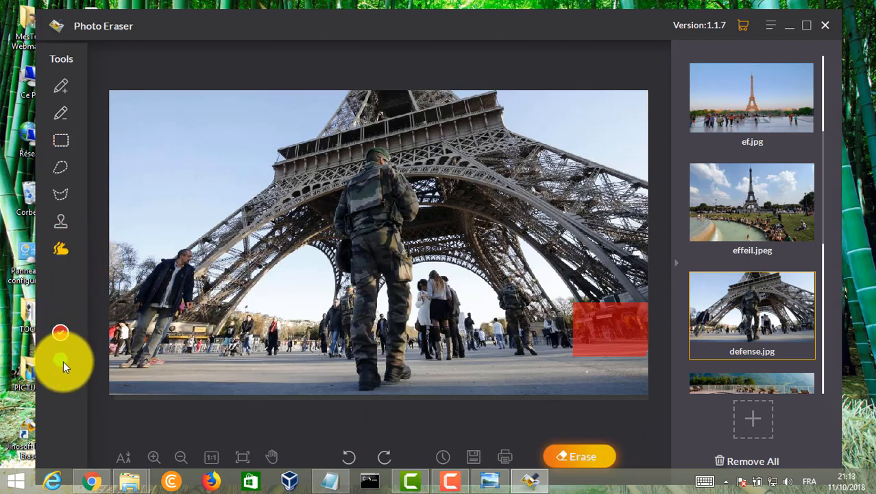
click(64, 361)
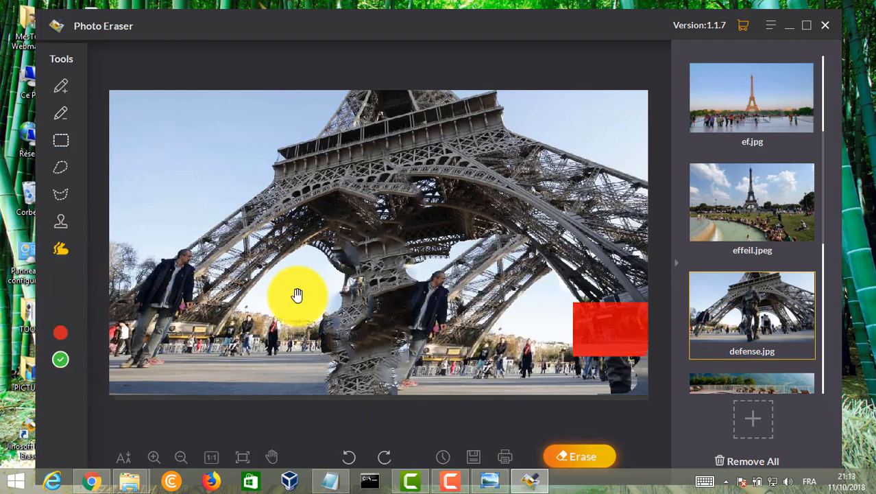
click(59, 333)
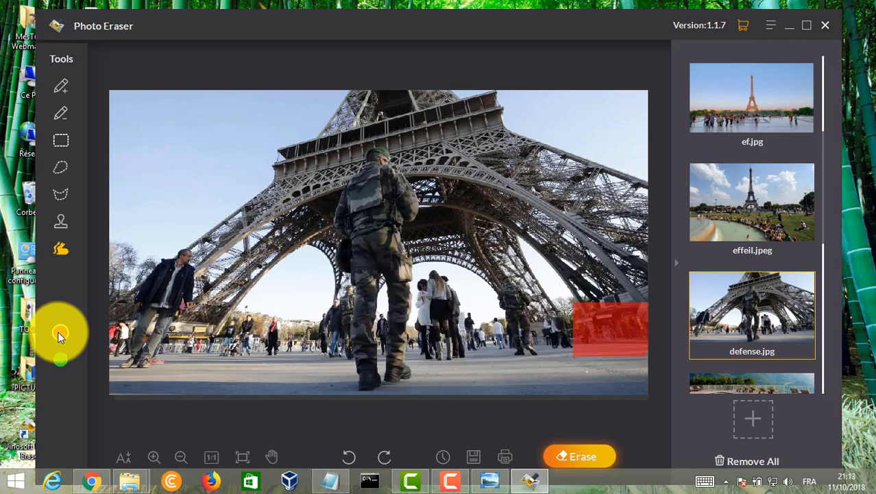
click(59, 335)
click(58, 355)
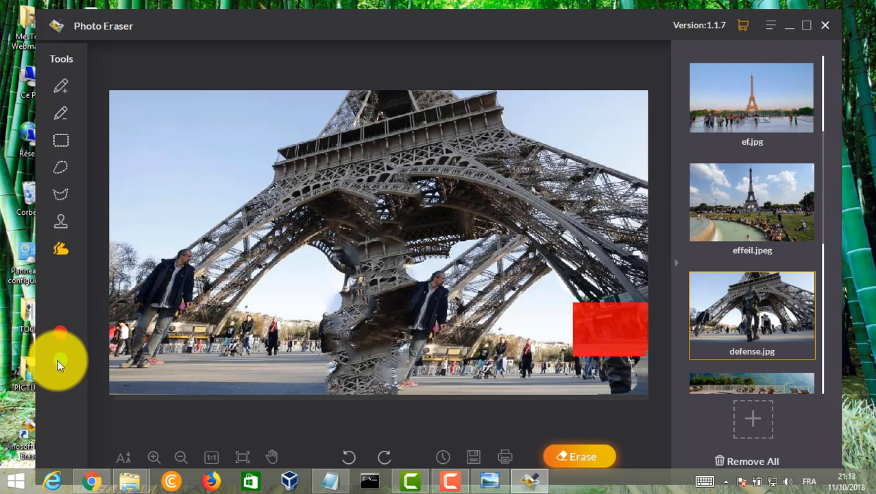
click(59, 343)
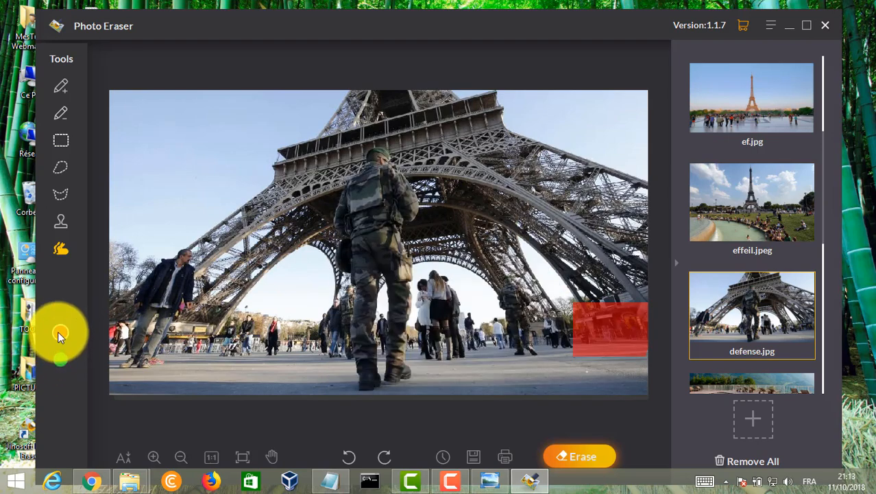
click(60, 353)
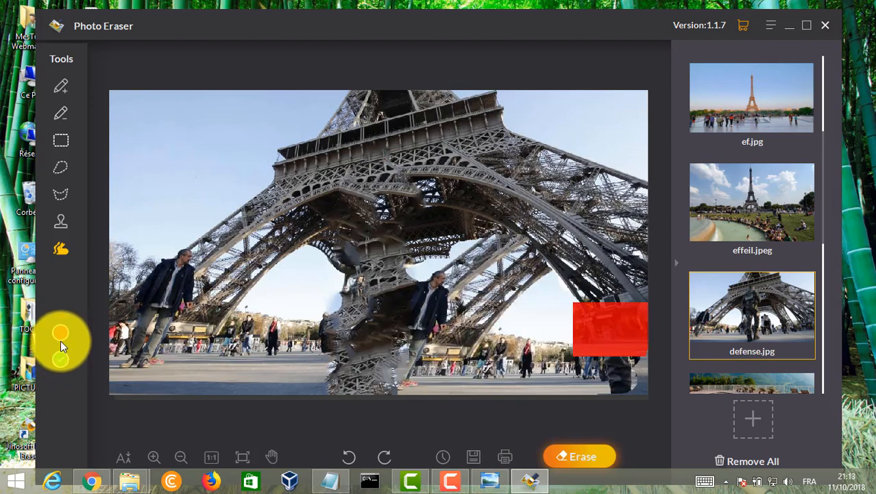
click(61, 340)
click(61, 359)
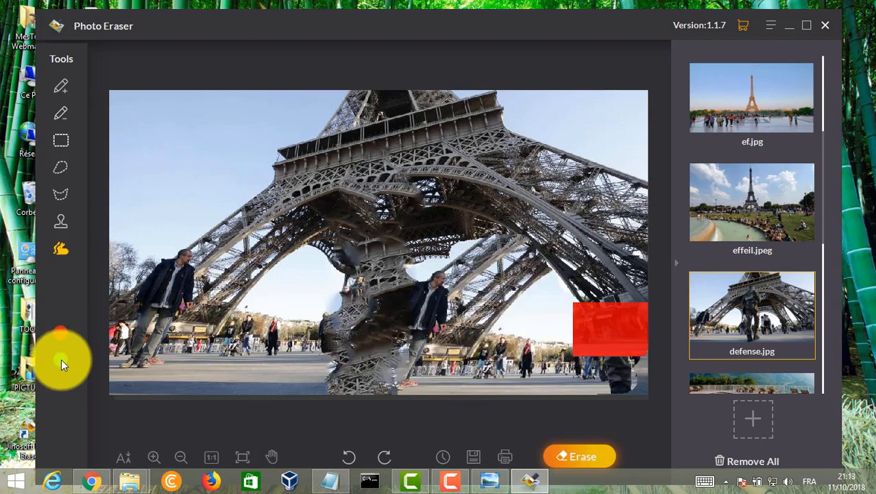
click(449, 482)
click(812, 425)
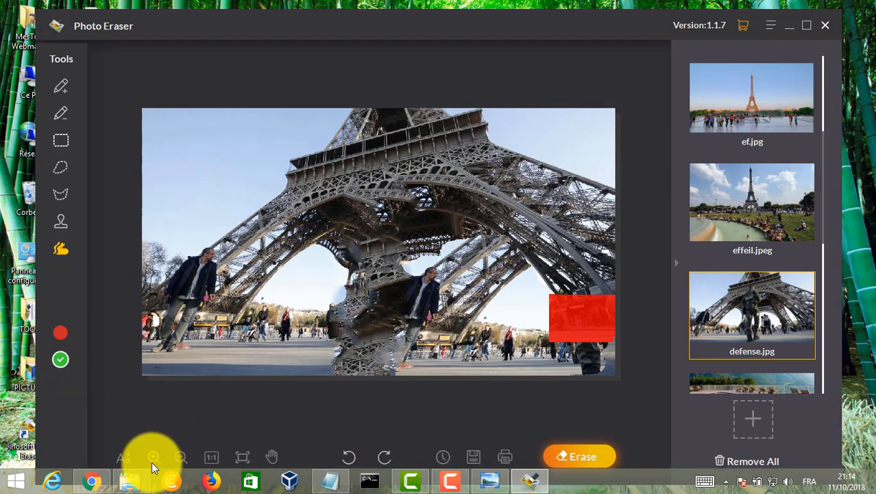
click(152, 458)
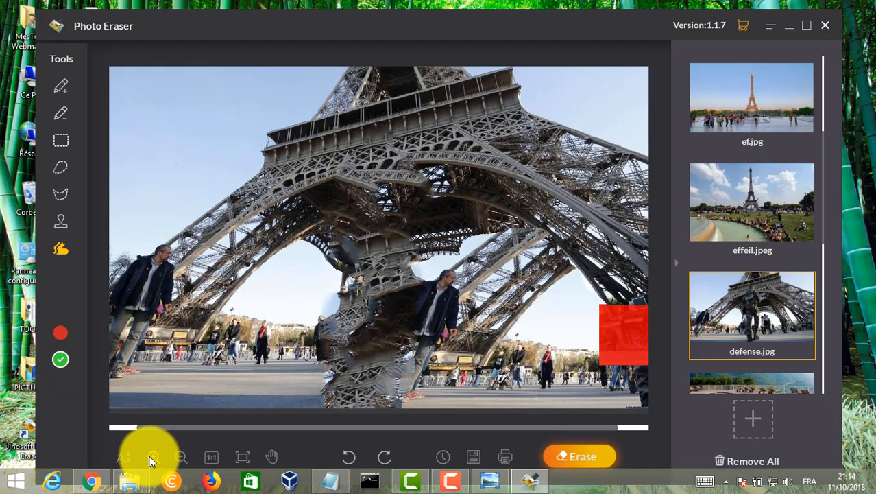
click(180, 457)
click(181, 457)
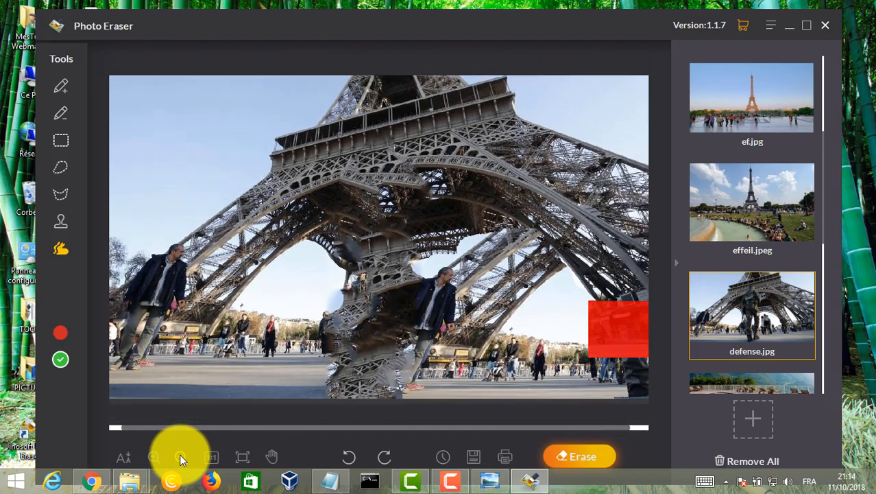
click(181, 456)
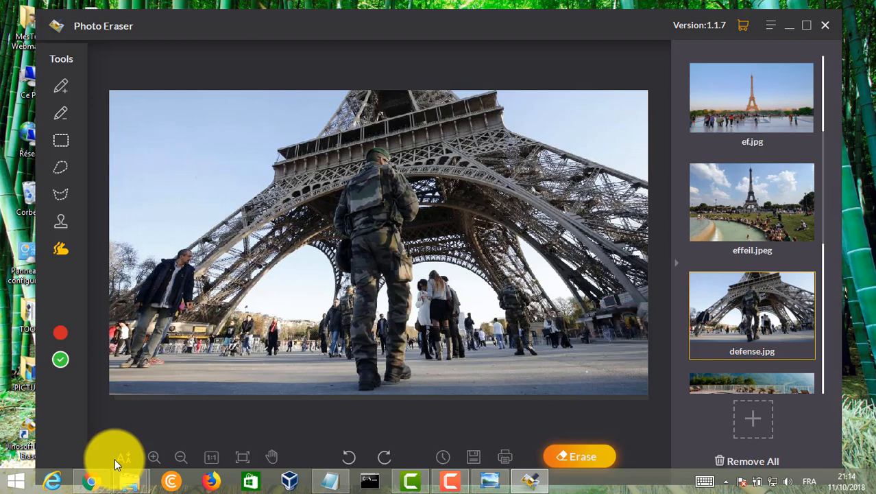
- Mark the distant figure behind the group of people with a green lasso and erase the red rectangle under the tower's foot
click(212, 458)
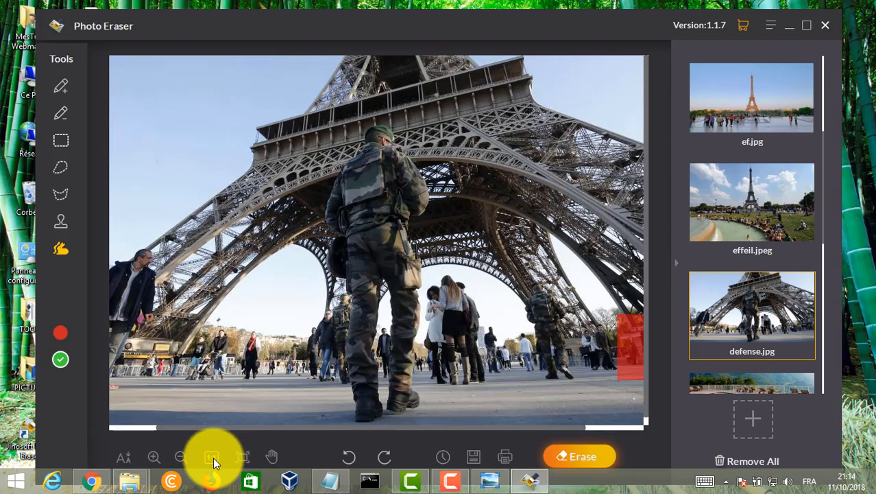
drag(448, 252, 380, 184)
mouse_move(352, 217)
mouse_down()
mouse_move(403, 217)
mouse_move(389, 276)
mouse_move(439, 180)
mouse_move(255, 250)
mouse_move(354, 234)
mouse_move(364, 248)
mouse_move(337, 152)
mouse_move(463, 275)
mouse_move(348, 278)
mouse_move(432, 294)
mouse_move(413, 305)
mouse_move(432, 323)
mouse_move(420, 333)
mouse_up()
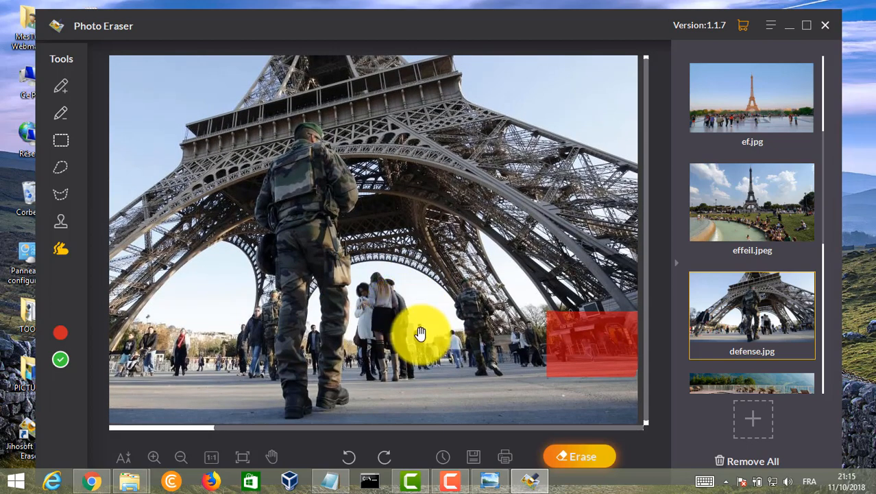
click(58, 174)
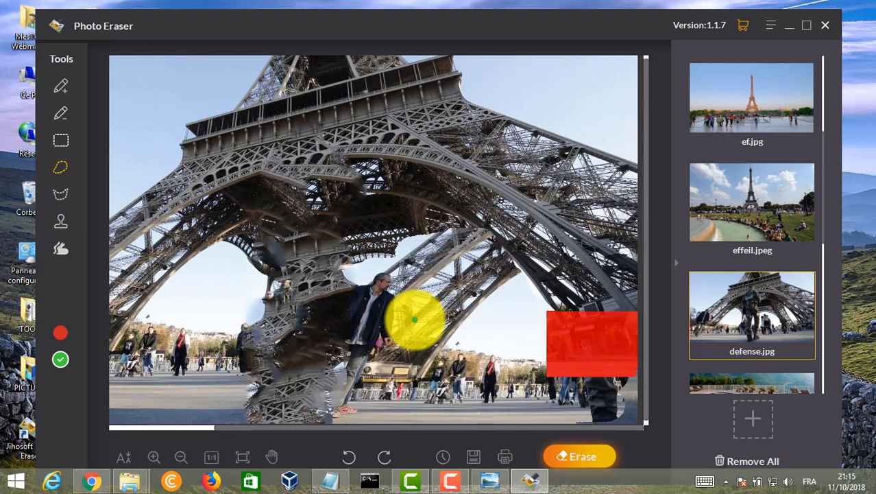
mouse_move(415, 320)
mouse_down()
mouse_move(459, 333)
mouse_move(419, 321)
mouse_move(417, 365)
mouse_move(409, 314)
mouse_move(425, 311)
mouse_move(429, 374)
mouse_up()
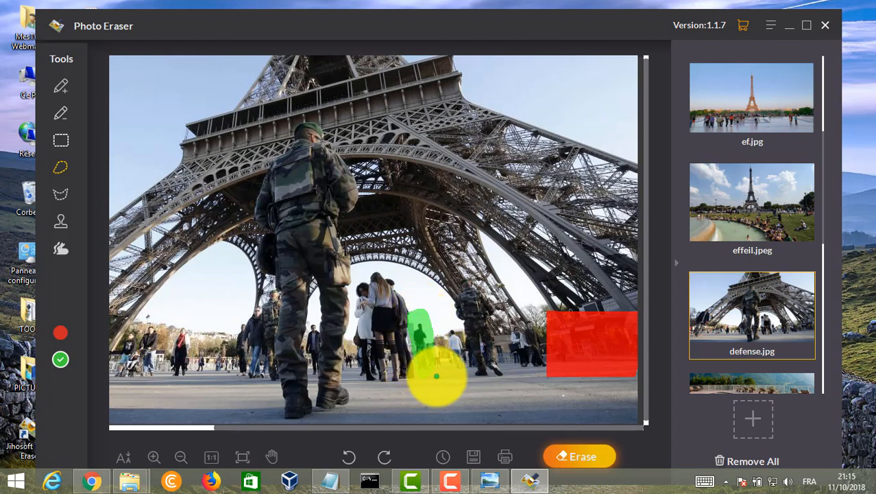
click(576, 458)
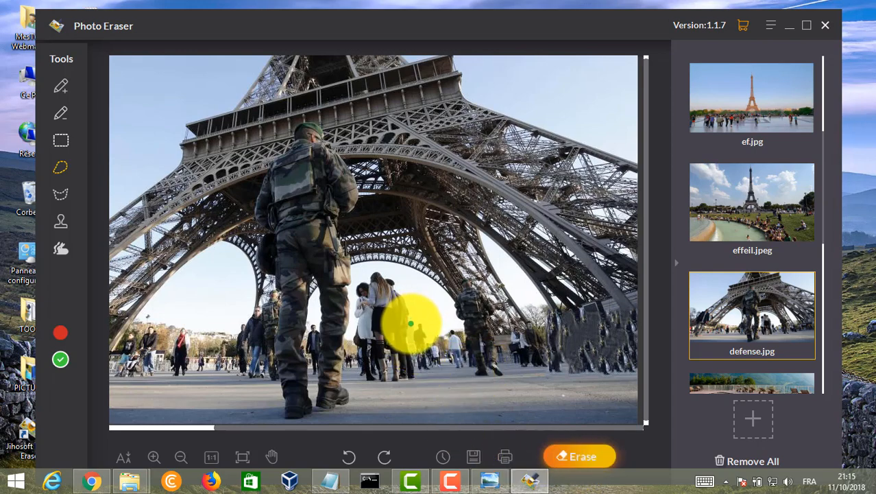
- Erase the distant figure beside the group of people with a red lasso, and the traces near the ground with a second one
click(60, 333)
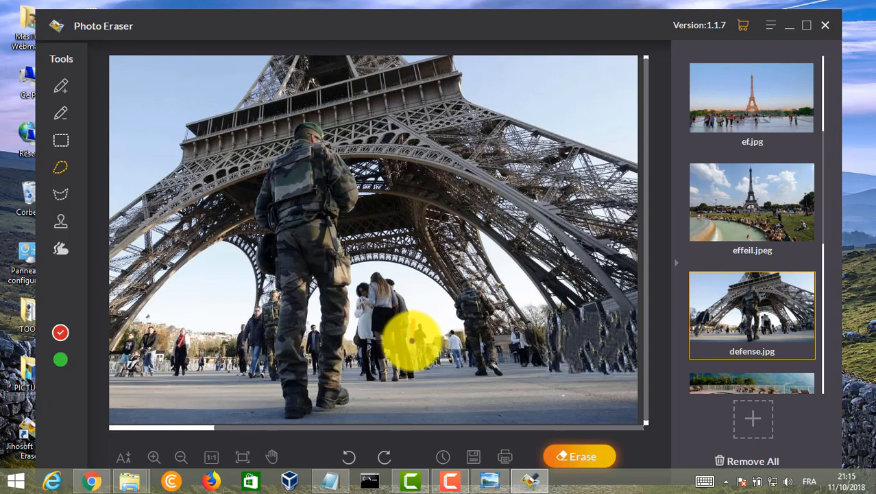
mouse_move(411, 341)
mouse_down()
mouse_move(418, 377)
mouse_move(440, 358)
mouse_move(423, 309)
mouse_move(418, 336)
mouse_up()
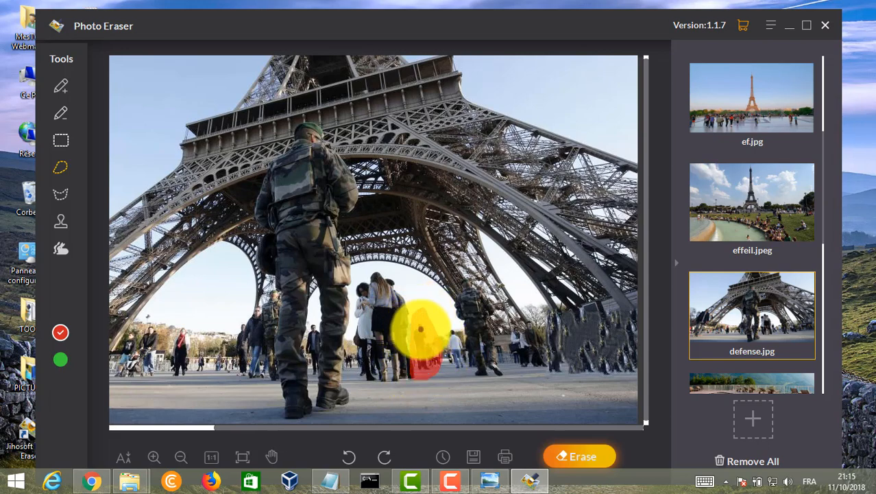
click(578, 457)
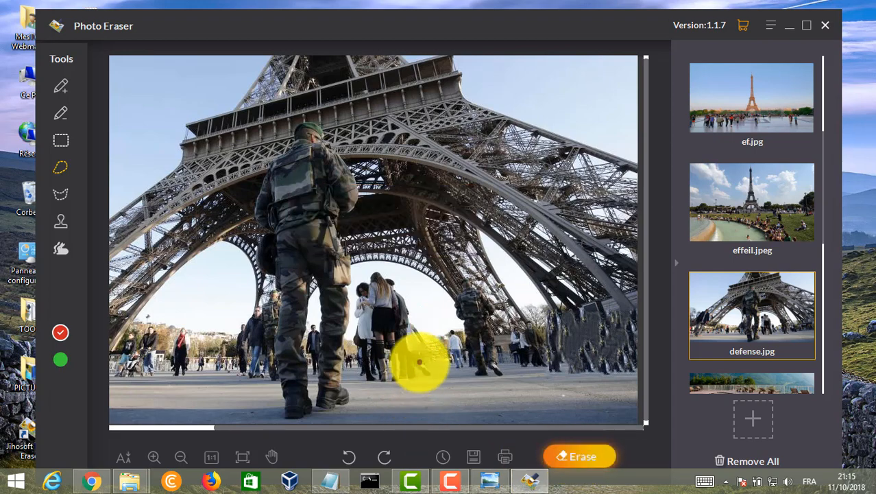
mouse_move(419, 352)
mouse_down()
mouse_move(415, 379)
mouse_move(428, 382)
mouse_move(424, 343)
mouse_move(413, 375)
mouse_up()
click(591, 451)
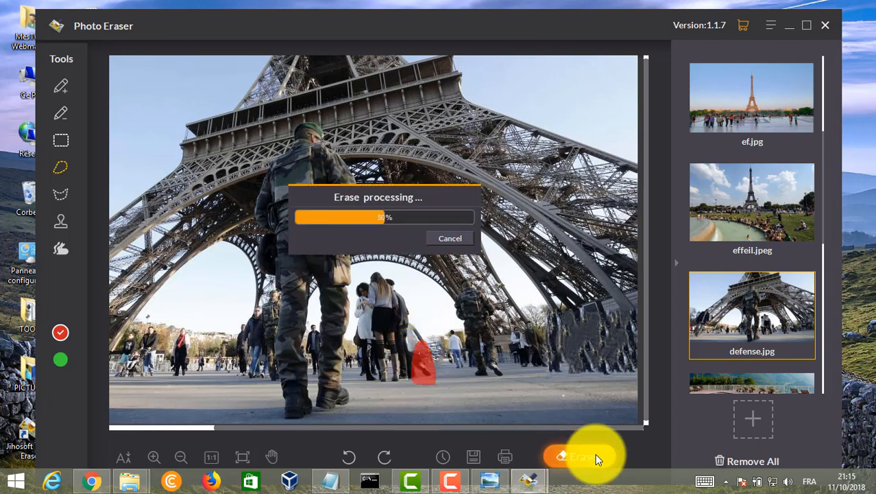
click(182, 453)
click(181, 453)
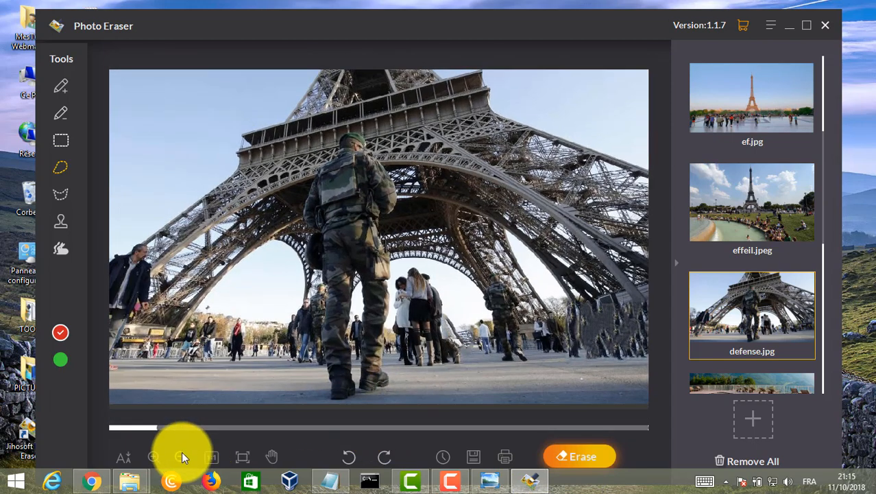
- Open the pool photo meuf.jpg for editing and activate the lasso selection
click(182, 452)
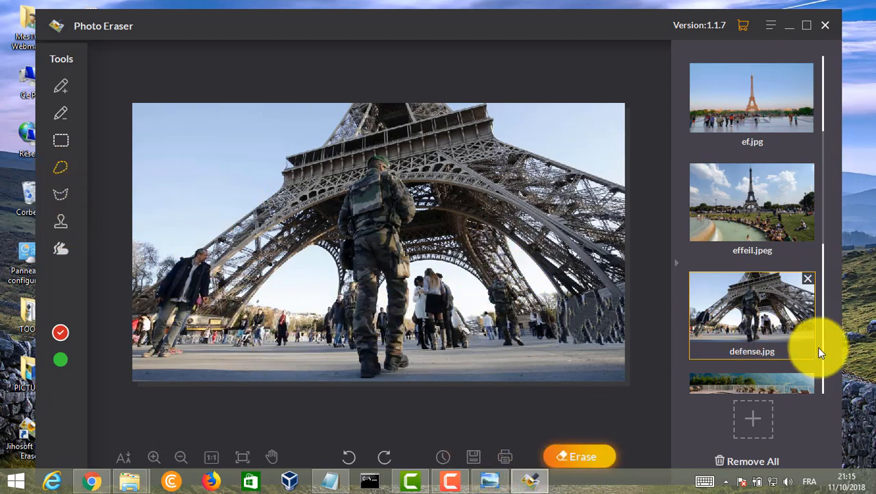
click(777, 384)
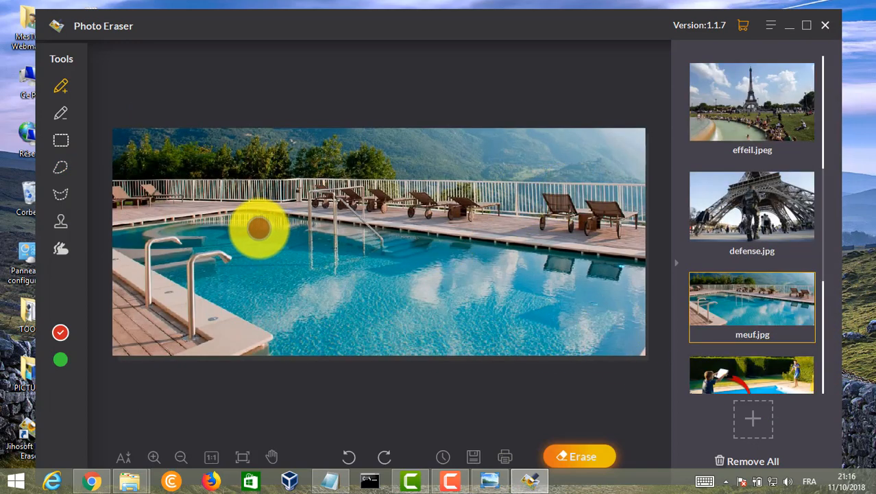
click(61, 169)
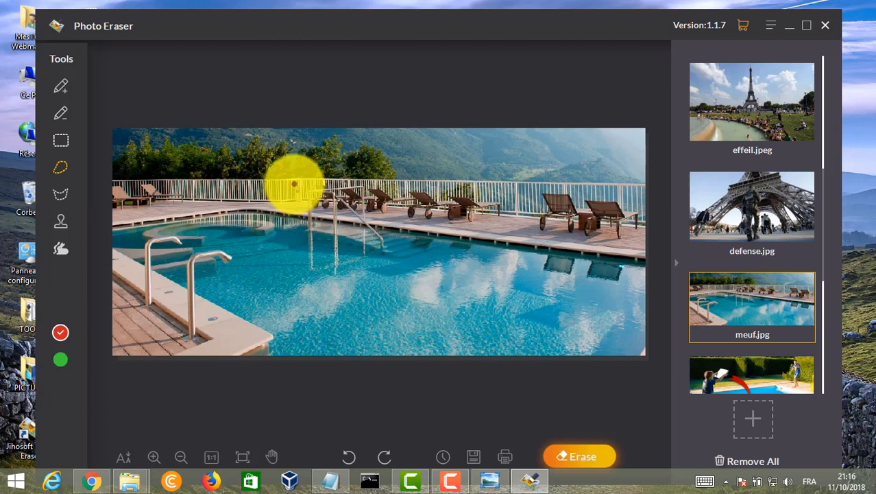
- Try to duplicate the pair of sun loungers onto the empty deck along the fence with the clone stamp
click(61, 222)
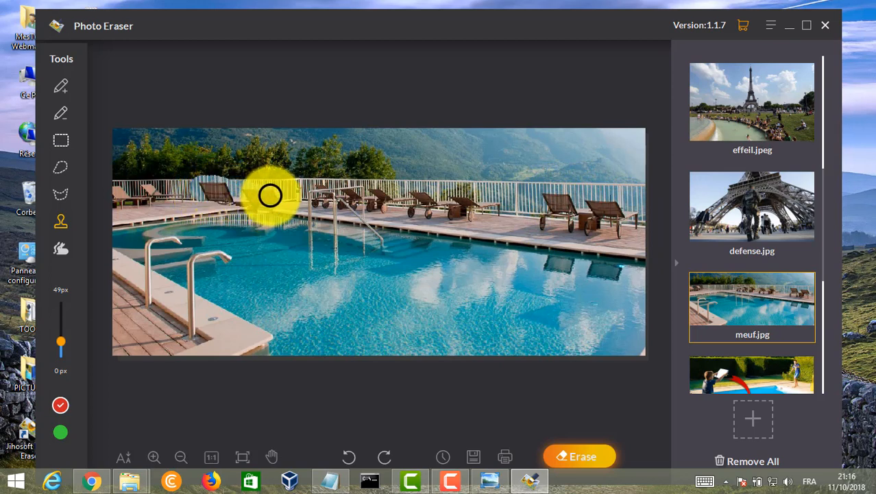
click(234, 202)
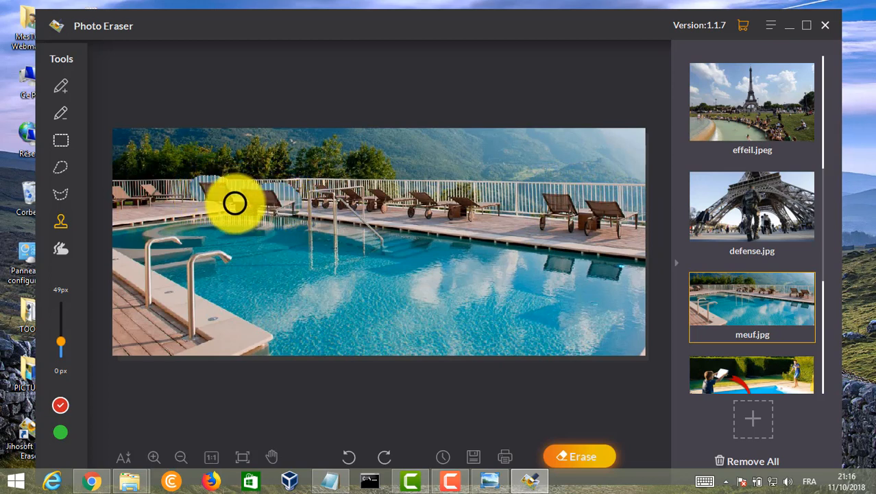
drag(247, 206, 229, 206)
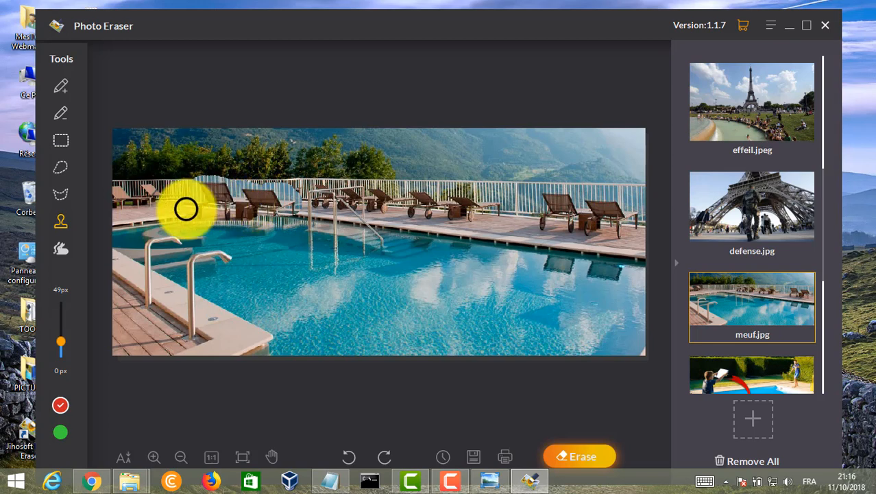
mouse_move(203, 186)
mouse_down()
mouse_move(293, 190)
mouse_move(294, 205)
mouse_up()
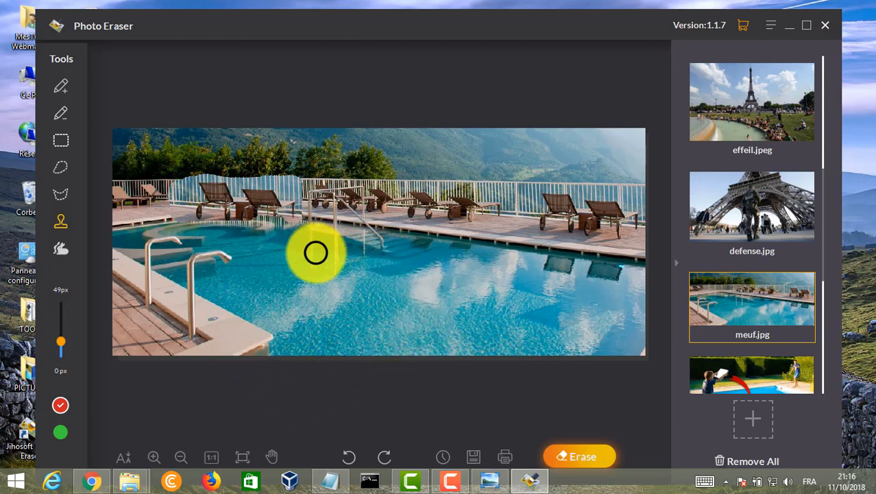
mouse_move(270, 221)
mouse_down()
mouse_move(159, 217)
mouse_move(111, 231)
mouse_move(111, 249)
mouse_move(146, 228)
mouse_move(118, 274)
mouse_move(183, 206)
mouse_move(141, 298)
mouse_move(140, 265)
mouse_move(121, 275)
mouse_move(122, 319)
mouse_up()
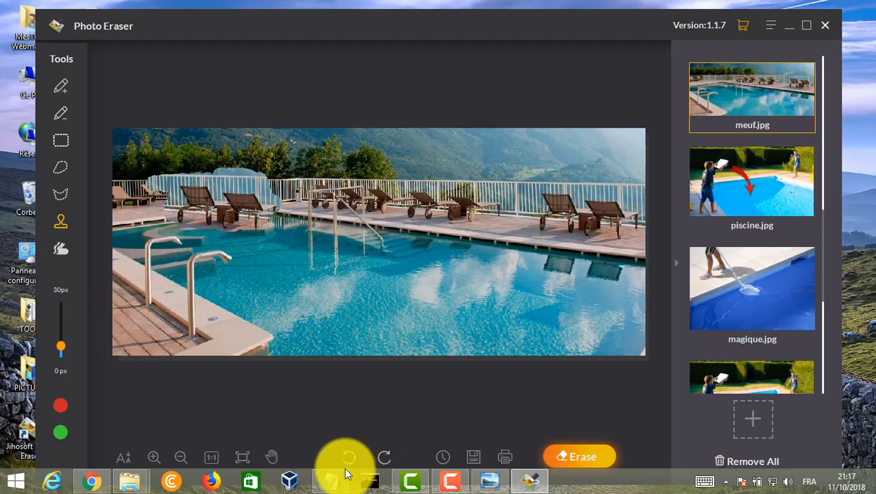
click(345, 464)
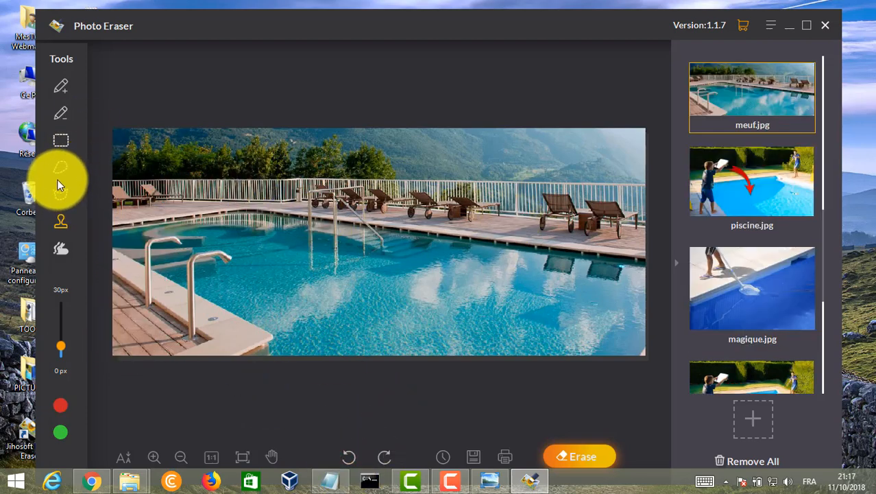
- Cover the trees behind the fence with cloned hazy mountains using a 30 px clone stamp, and clone a small patch onto the hillside
click(58, 214)
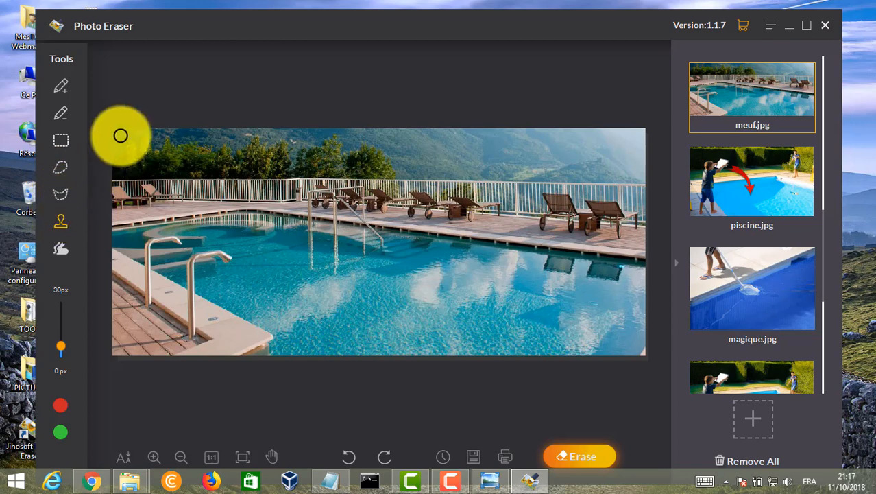
mouse_move(117, 140)
mouse_down()
mouse_move(115, 170)
mouse_move(176, 170)
mouse_move(116, 159)
mouse_move(153, 146)
mouse_move(164, 153)
mouse_move(125, 159)
mouse_move(211, 170)
mouse_move(141, 178)
mouse_move(195, 179)
mouse_move(218, 175)
mouse_move(187, 178)
mouse_move(259, 163)
mouse_move(189, 165)
mouse_move(226, 166)
mouse_move(140, 151)
mouse_move(220, 145)
mouse_move(130, 146)
mouse_move(122, 136)
mouse_move(265, 158)
mouse_move(221, 165)
mouse_move(225, 152)
mouse_move(244, 151)
mouse_move(210, 151)
mouse_move(269, 148)
mouse_move(283, 156)
mouse_move(247, 156)
mouse_move(322, 167)
mouse_move(252, 168)
mouse_move(268, 170)
mouse_move(250, 175)
mouse_move(357, 166)
mouse_move(291, 148)
mouse_move(304, 142)
mouse_move(186, 133)
mouse_move(245, 131)
mouse_move(284, 143)
mouse_up()
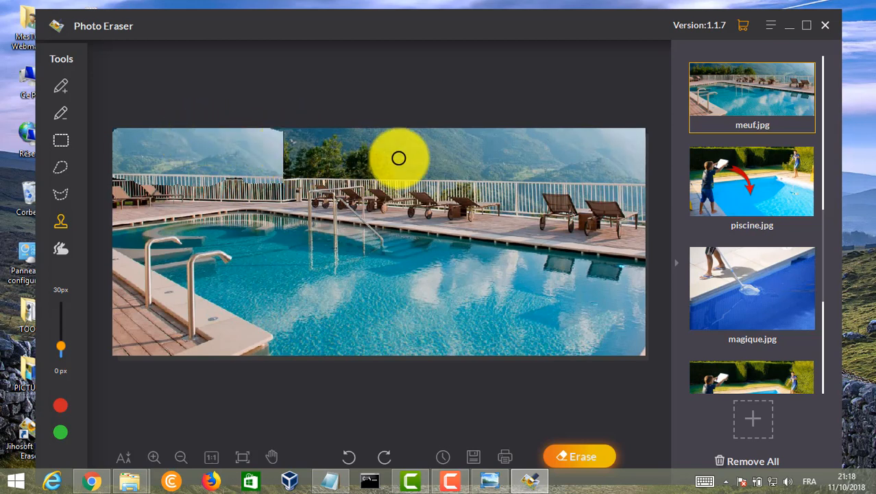
mouse_move(450, 170)
mouse_down()
mouse_move(421, 168)
mouse_move(475, 158)
mouse_move(428, 156)
mouse_move(479, 152)
mouse_move(469, 162)
mouse_move(417, 147)
mouse_move(466, 142)
mouse_move(427, 152)
mouse_up()
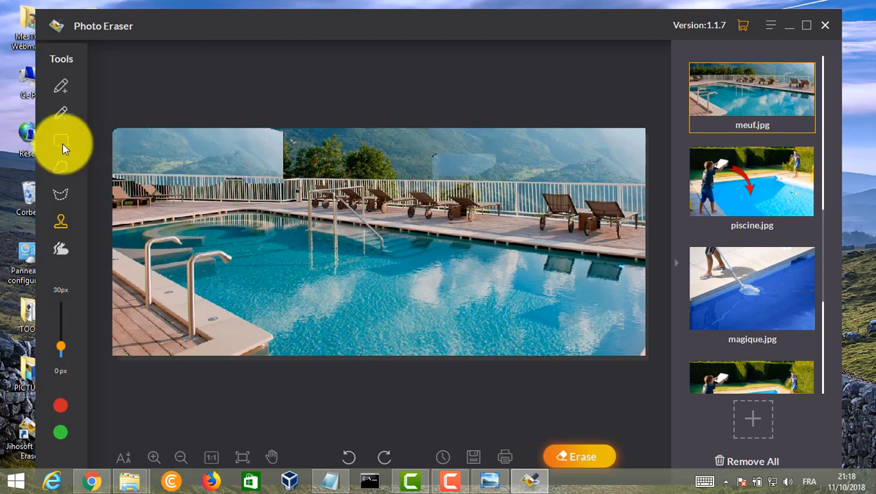
- Mark the borders of the cloned mountain area with a red lasso and erase them
click(62, 163)
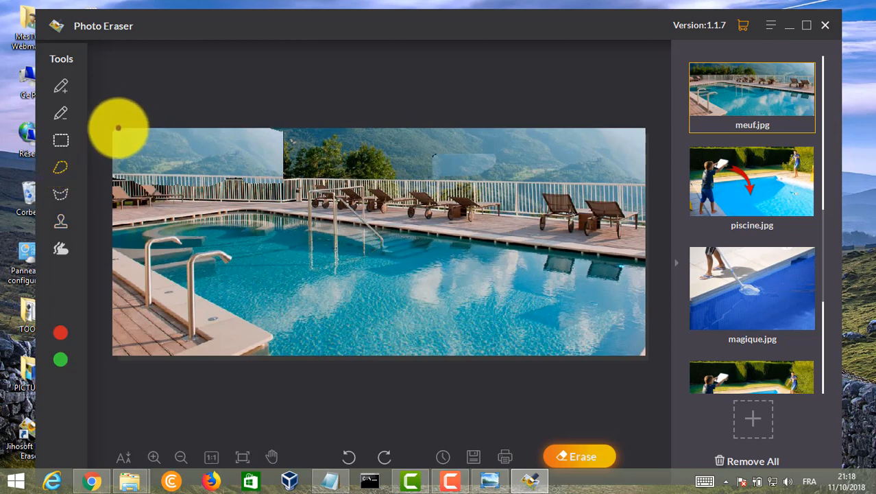
mouse_move(115, 136)
mouse_down()
mouse_move(117, 177)
mouse_move(166, 187)
mouse_move(275, 187)
mouse_move(283, 176)
mouse_move(264, 108)
mouse_move(281, 152)
mouse_move(283, 132)
mouse_move(254, 121)
mouse_up()
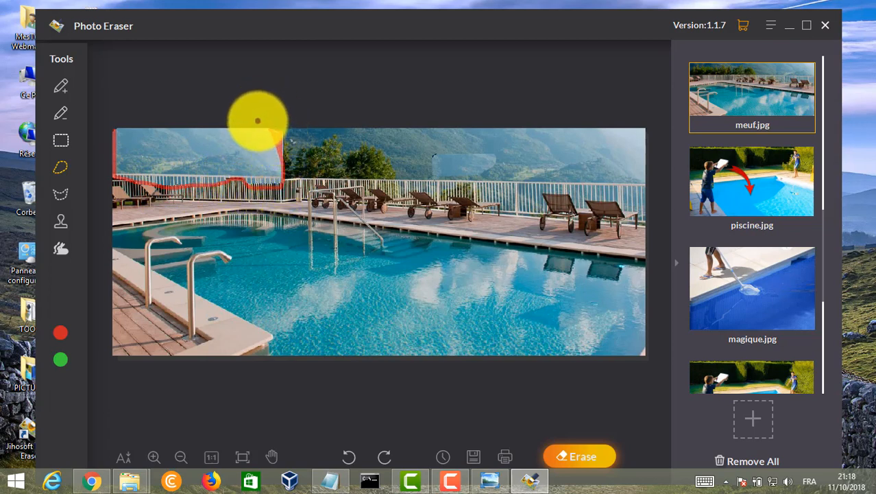
click(597, 457)
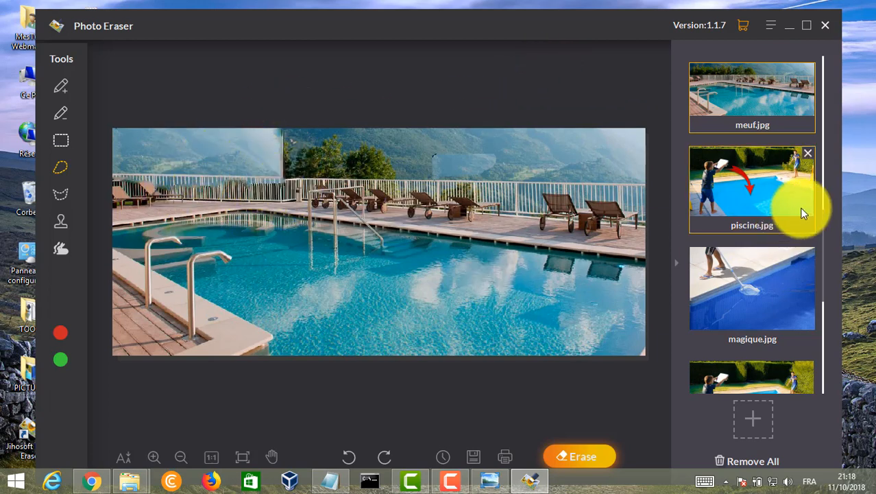
- Undo the border erasure and all clone stamp edits on the pool photo
scroll(823, 206, down, 3)
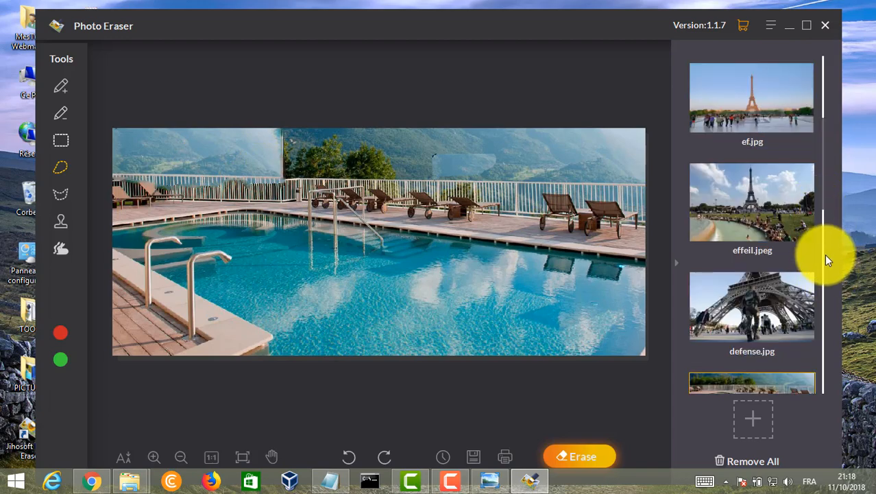
scroll(822, 258, up, 3)
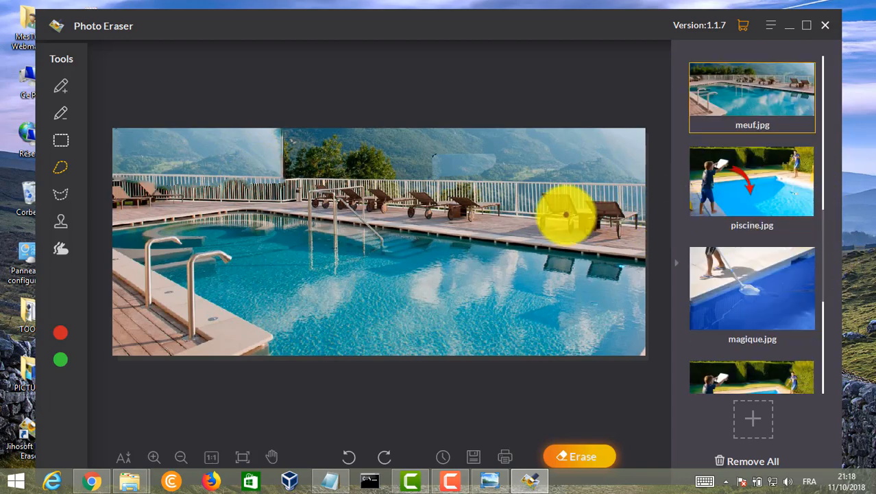
click(354, 450)
click(354, 450)
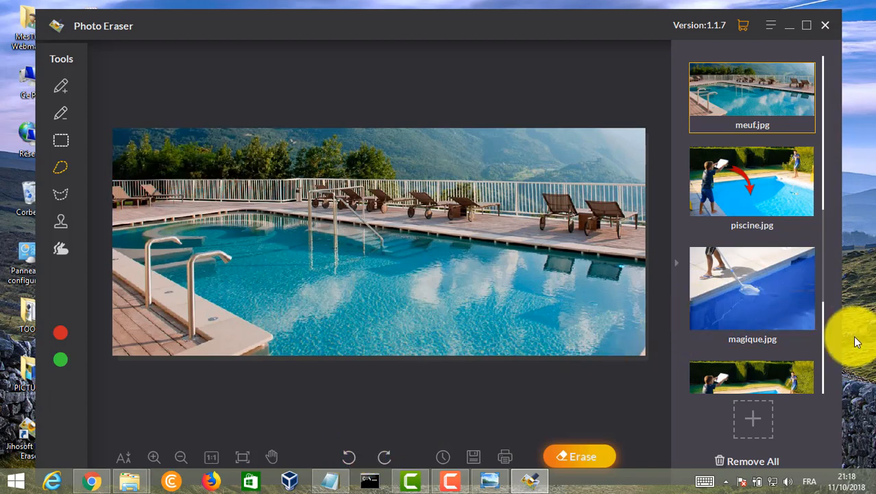
scroll(823, 342, down, 3)
scroll(821, 297, up, 5)
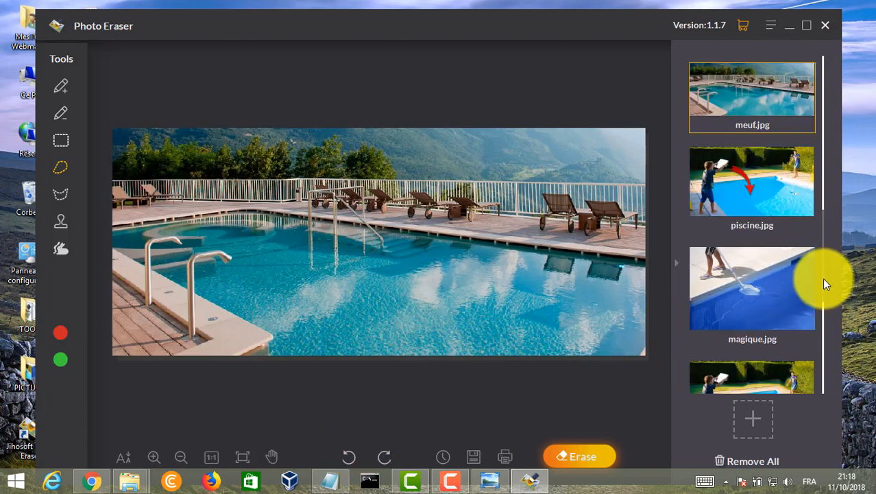
scroll(823, 302, down, 3)
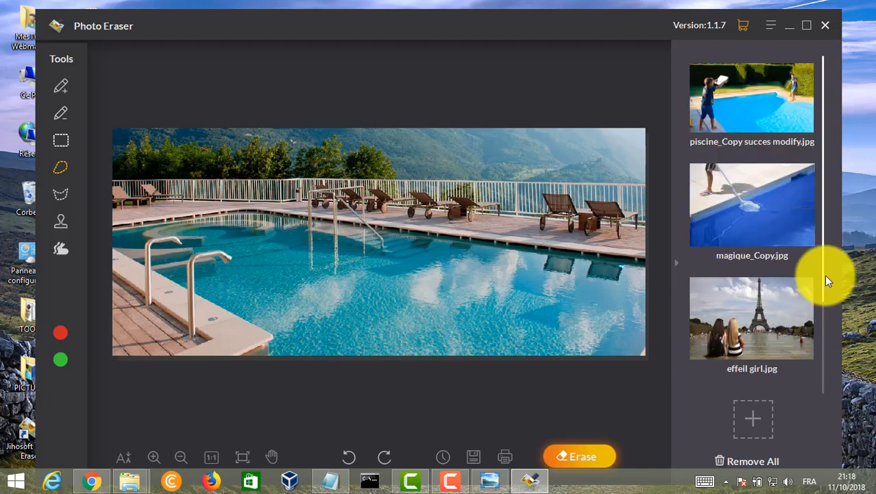
scroll(823, 295, up, 3)
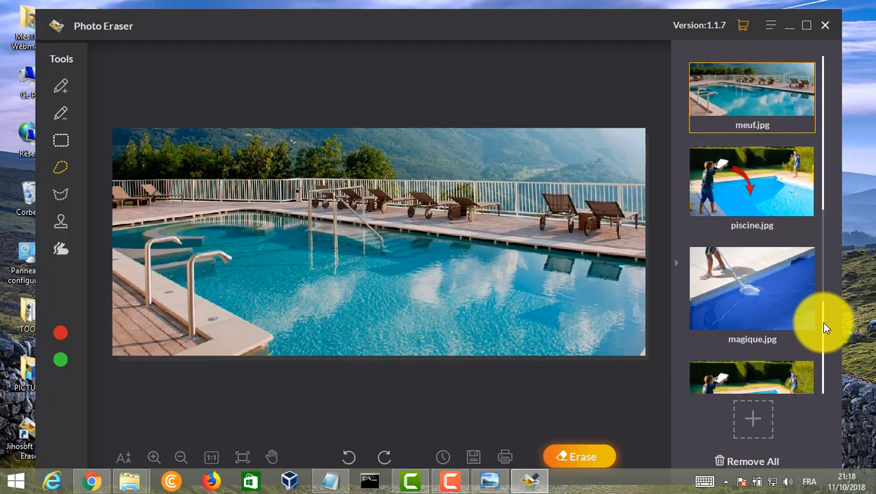
scroll(822, 316, down, 3)
scroll(822, 288, up, 3)
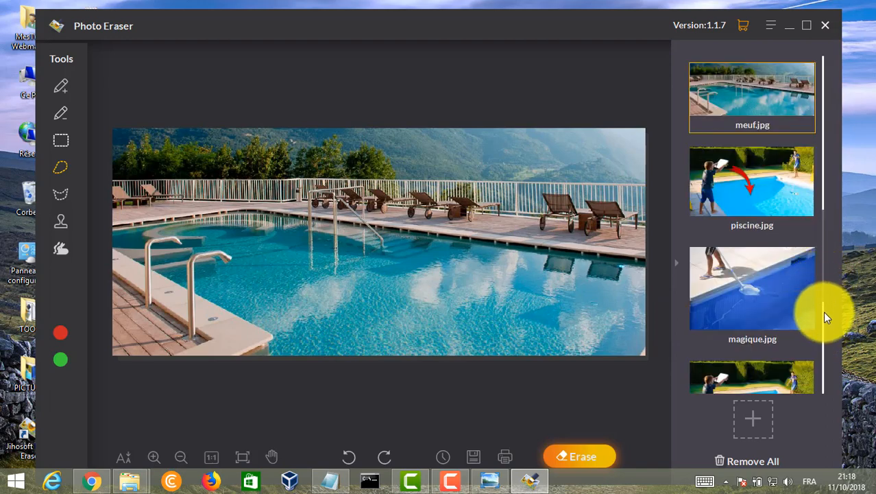